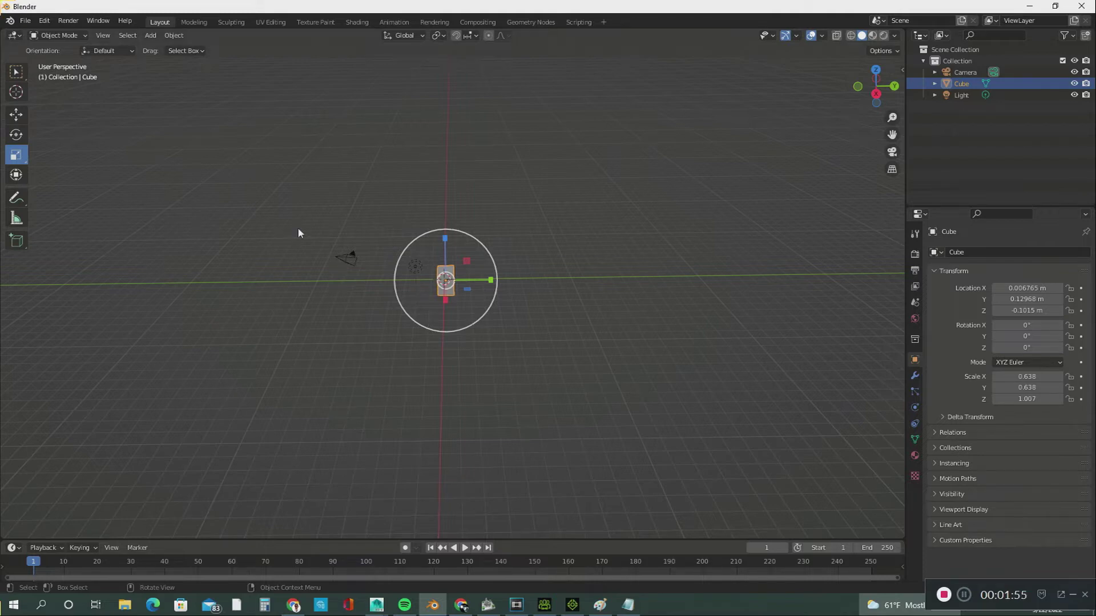
- Orbit the view around the cube scaled to 0.638 by 0.638 by 1.007
middle_drag(298, 233, 279, 242)
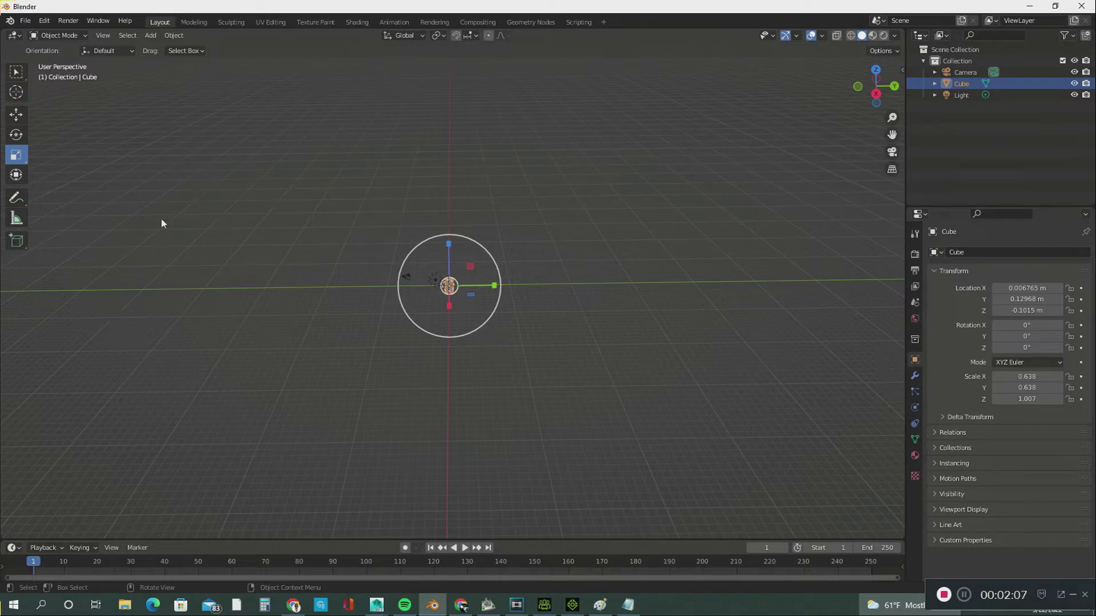
- Zoom out to see the narrow upright block from farther away
scroll(204, 194, down, 2)
scroll(223, 211, down, 1)
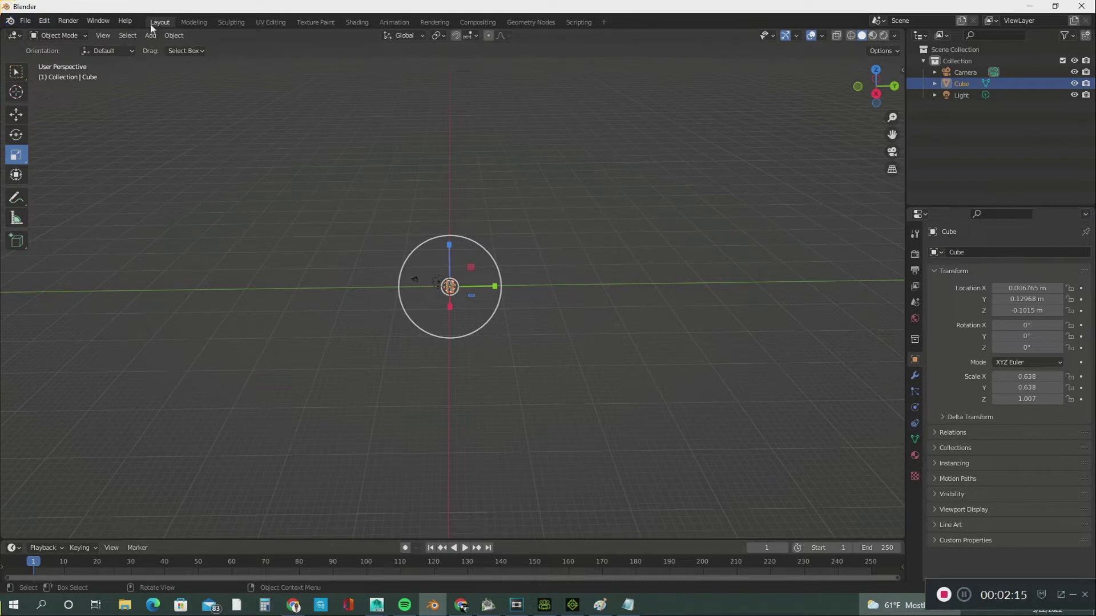
- Tour the Modeling through Scripting workspaces in turn, then return to Layout
click(188, 23)
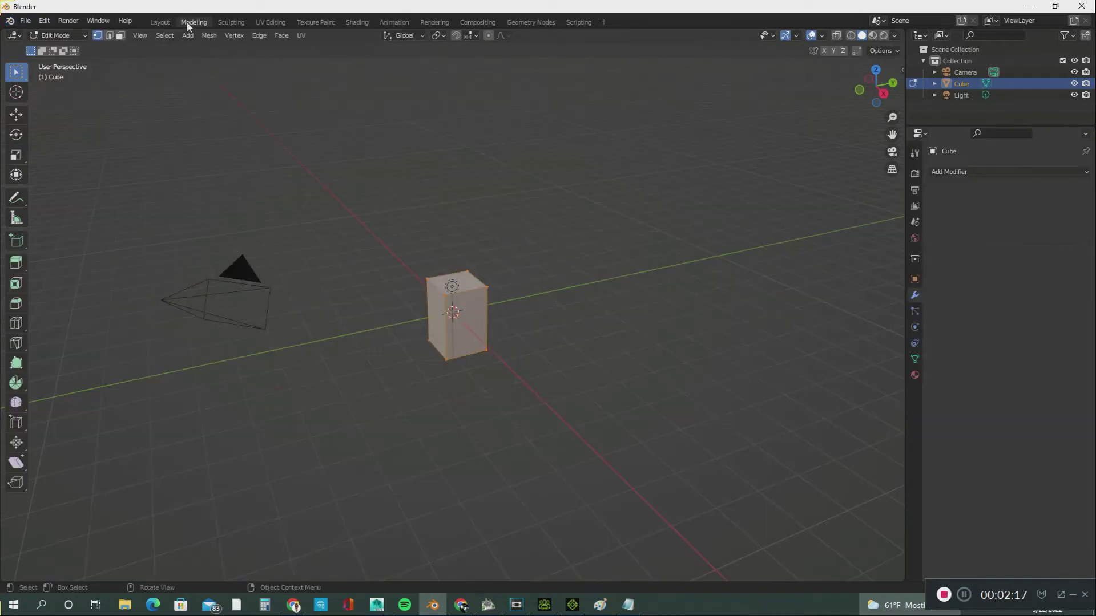
click(223, 23)
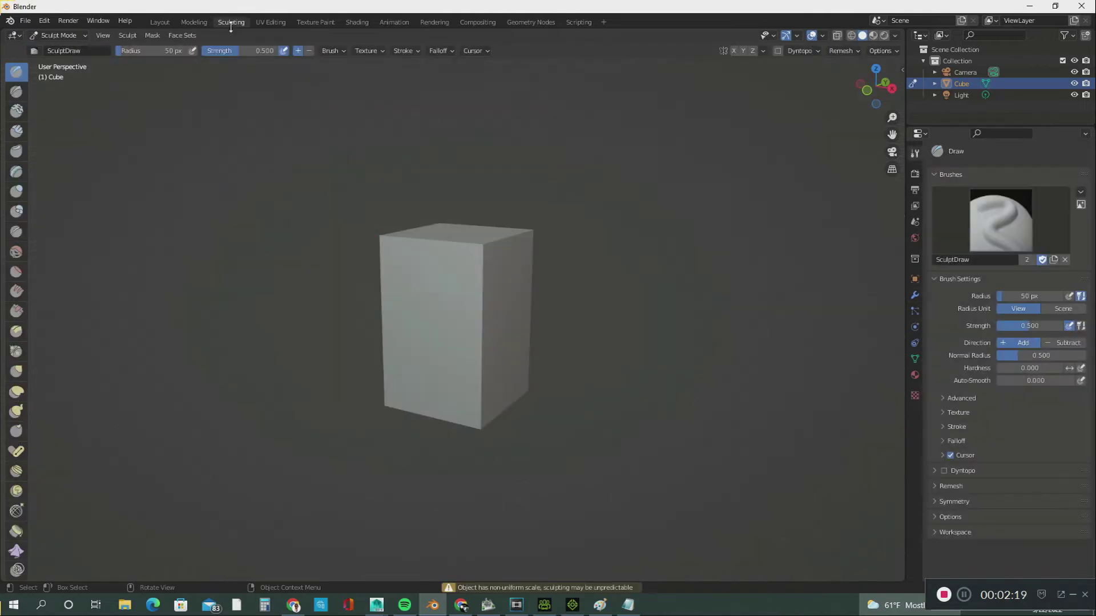
click(271, 23)
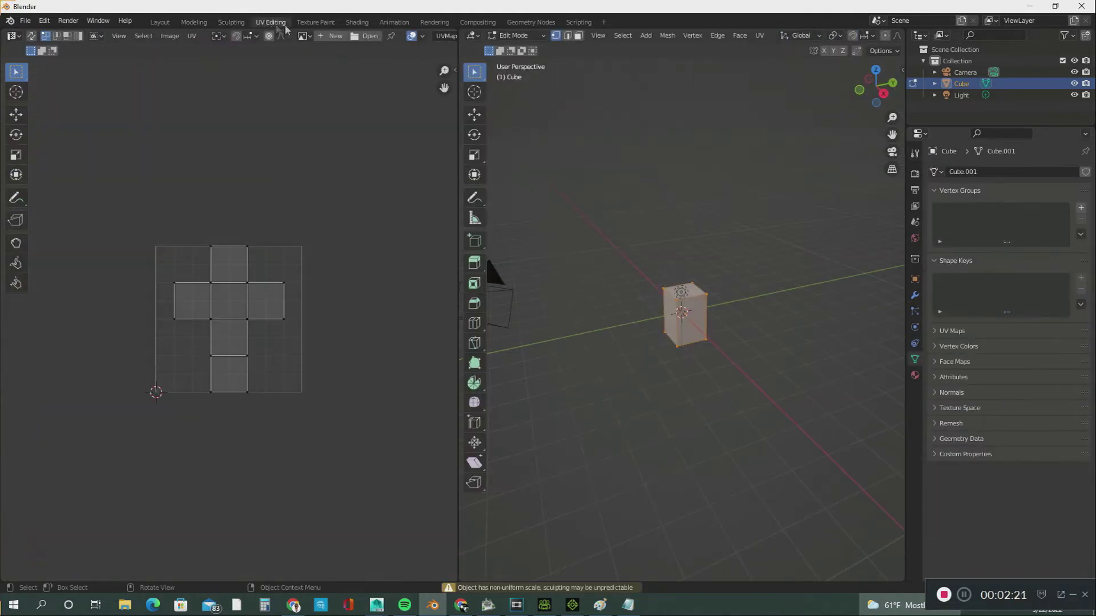
click(311, 23)
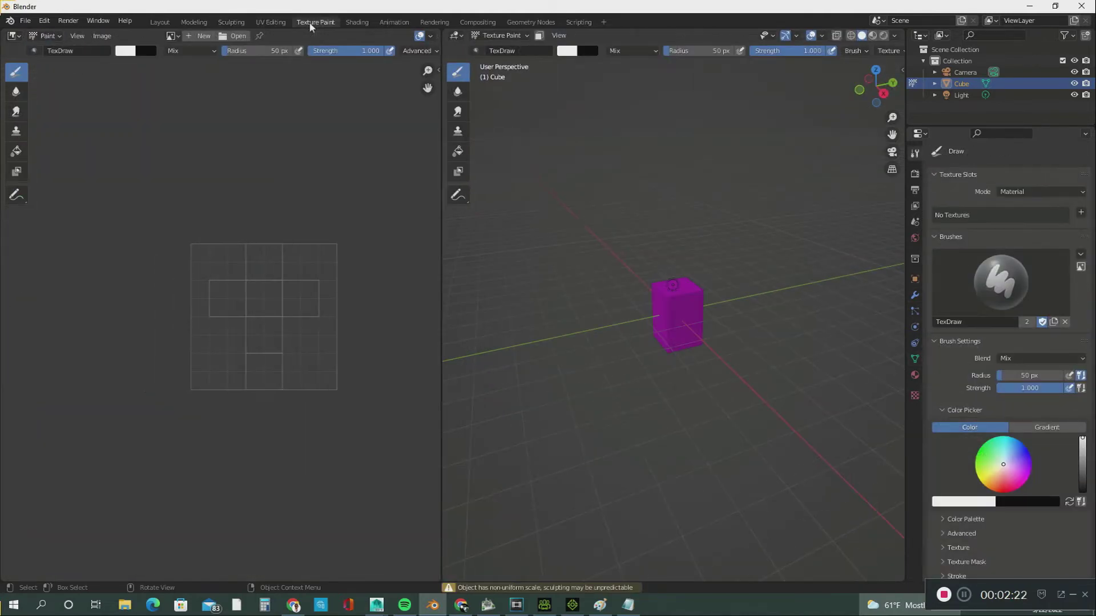
click(358, 22)
click(393, 23)
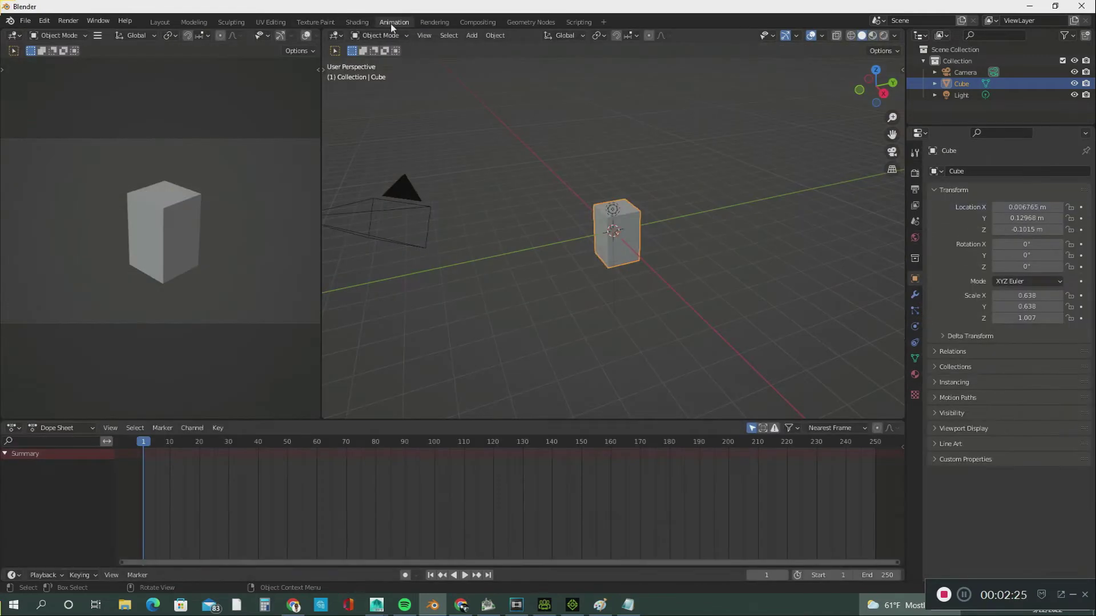
click(431, 22)
click(478, 23)
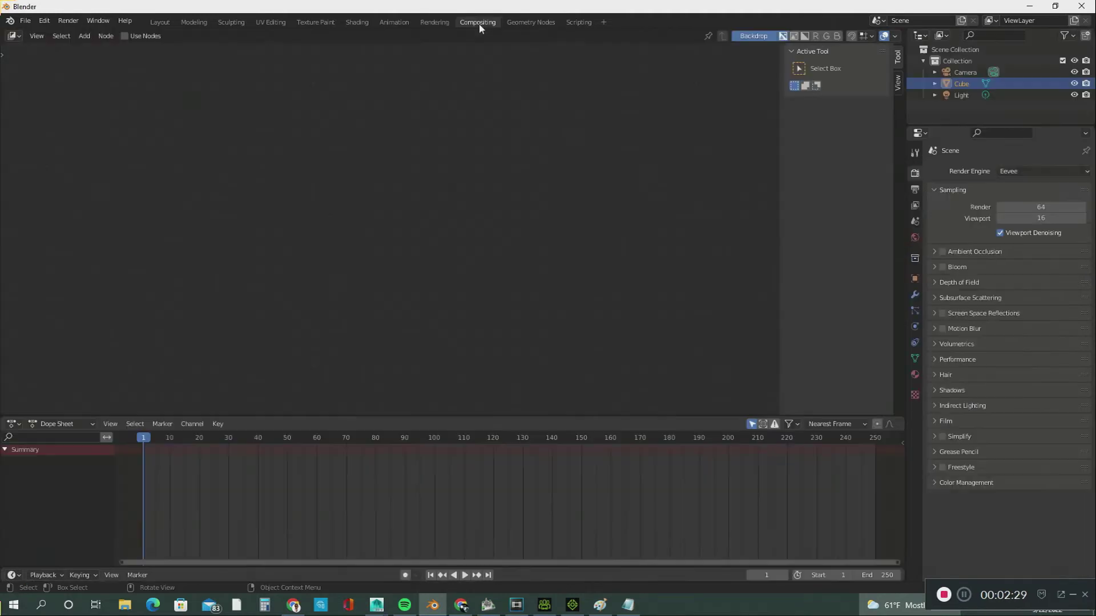
click(535, 24)
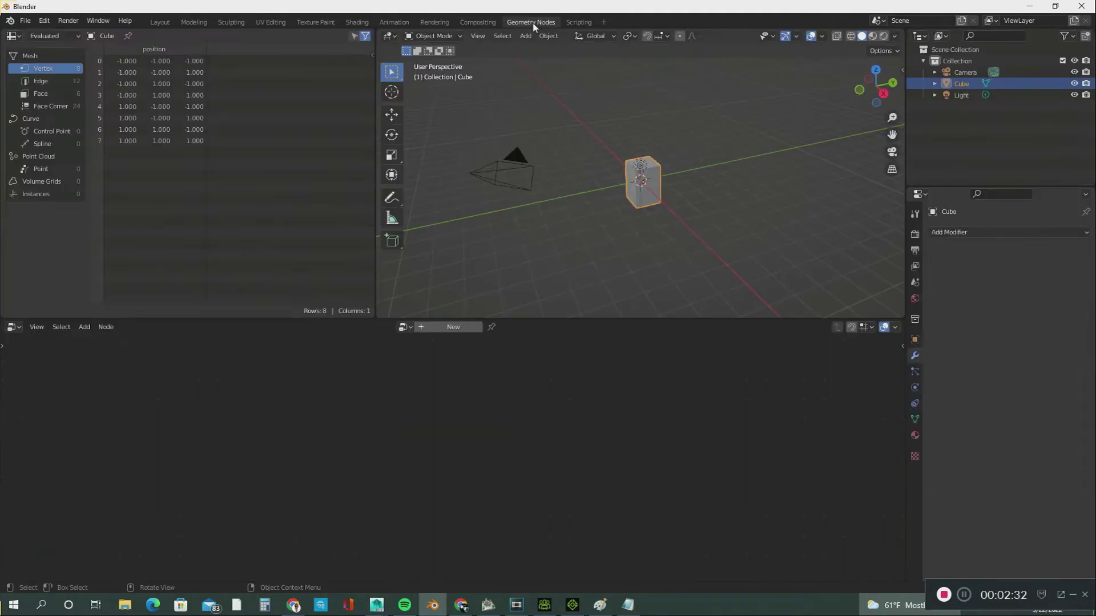
click(578, 23)
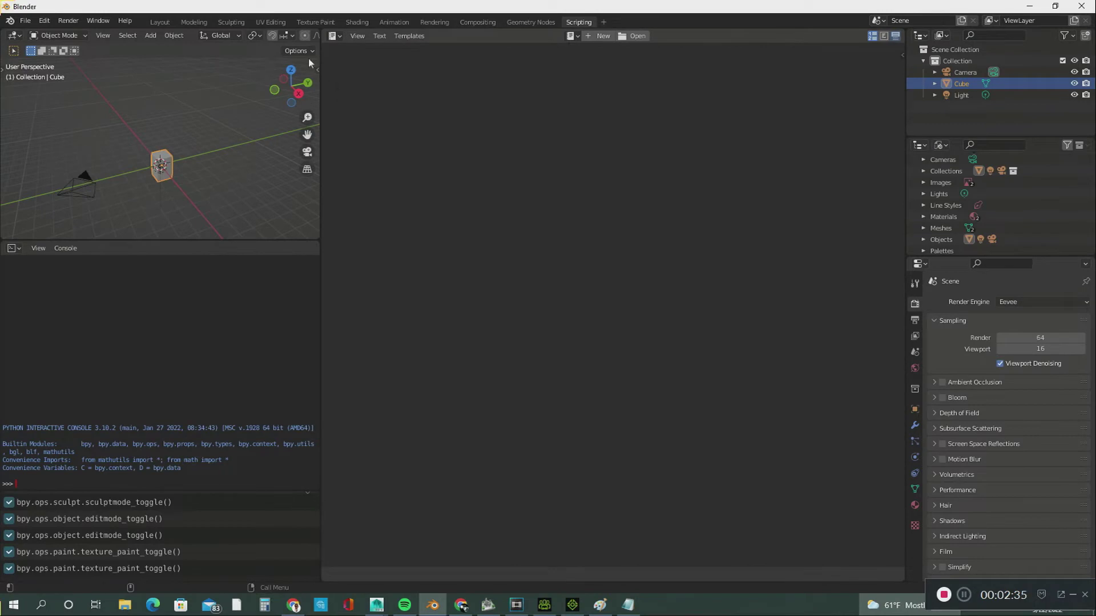
click(153, 23)
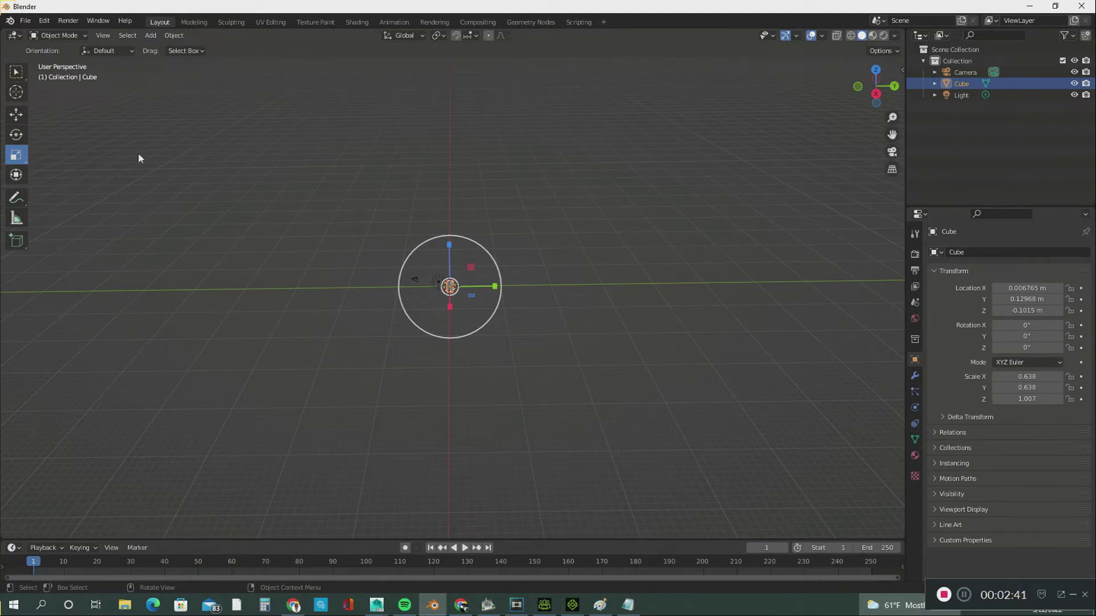
- Zoom in, delete the cube leaving only camera and light, and select the light
scroll(139, 149, up, 5)
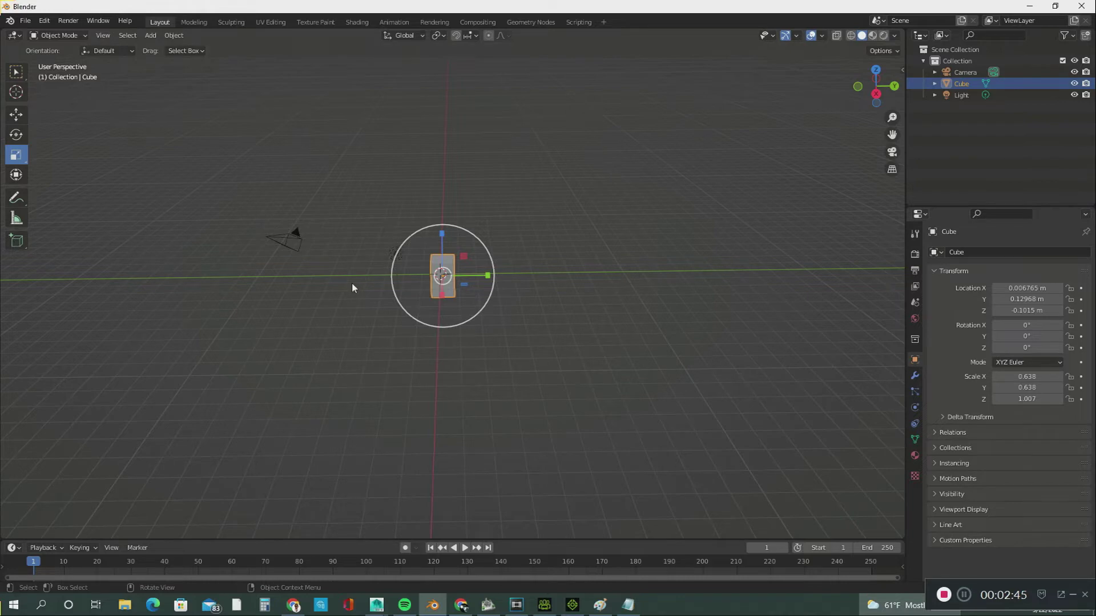
scroll(352, 281, up, 3)
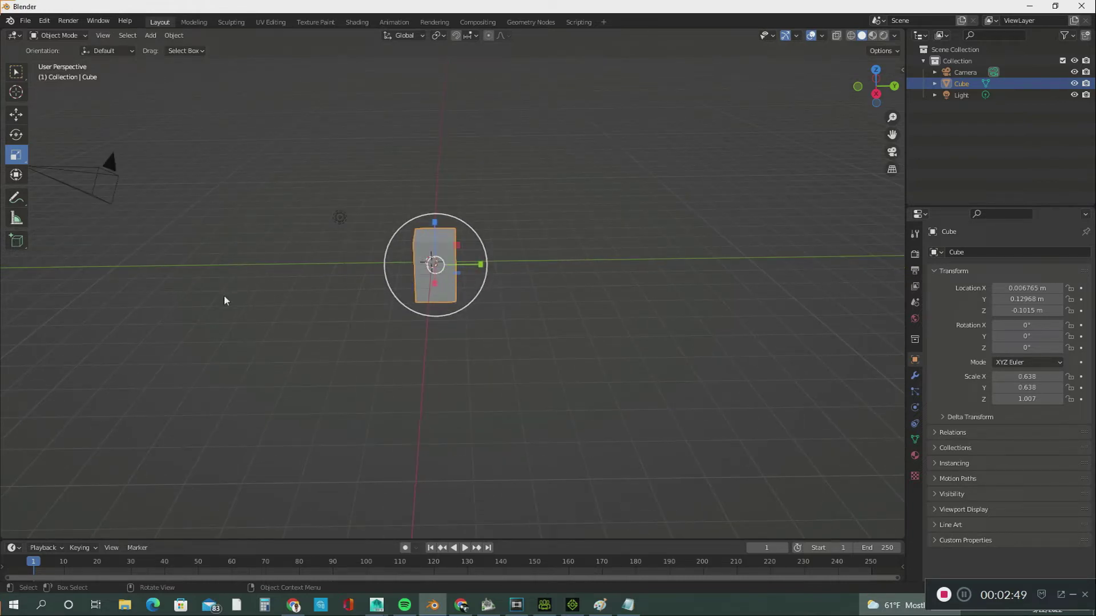
key(Delete)
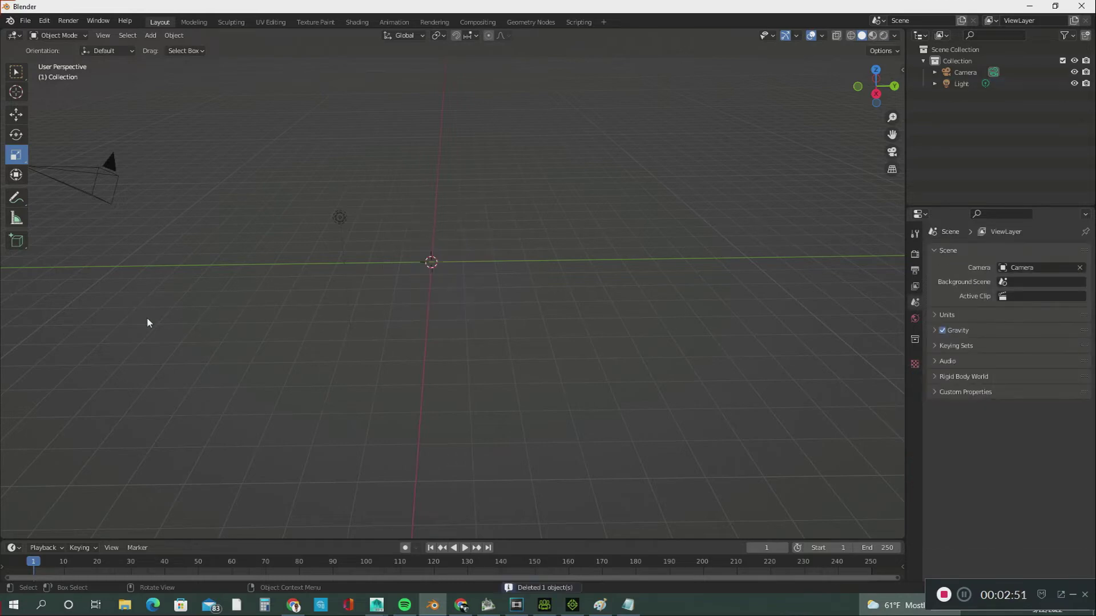
middle_drag(258, 324, 267, 323)
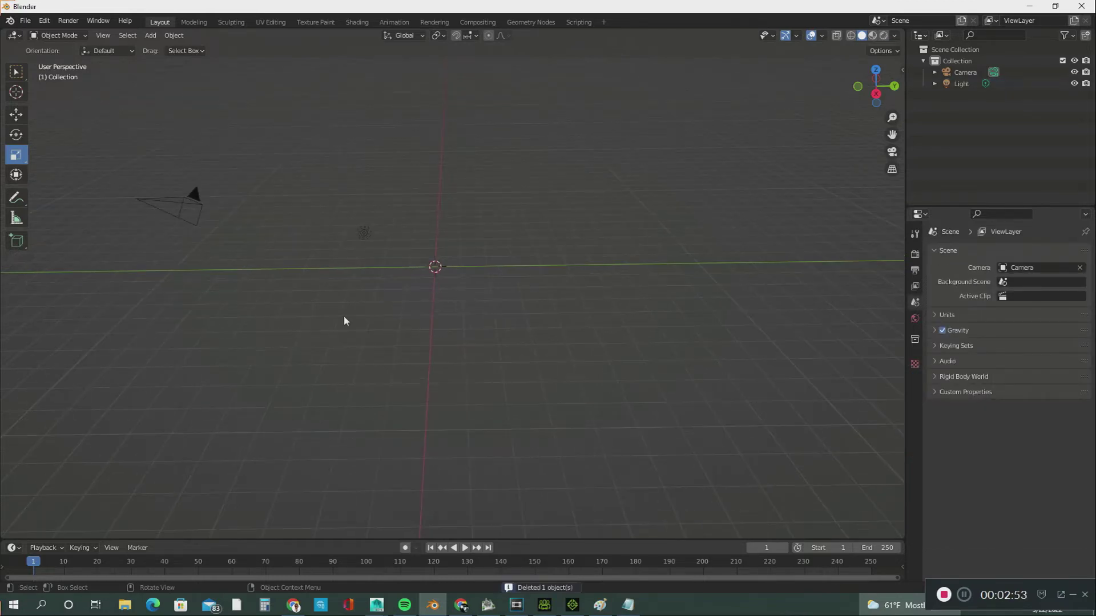
click(364, 232)
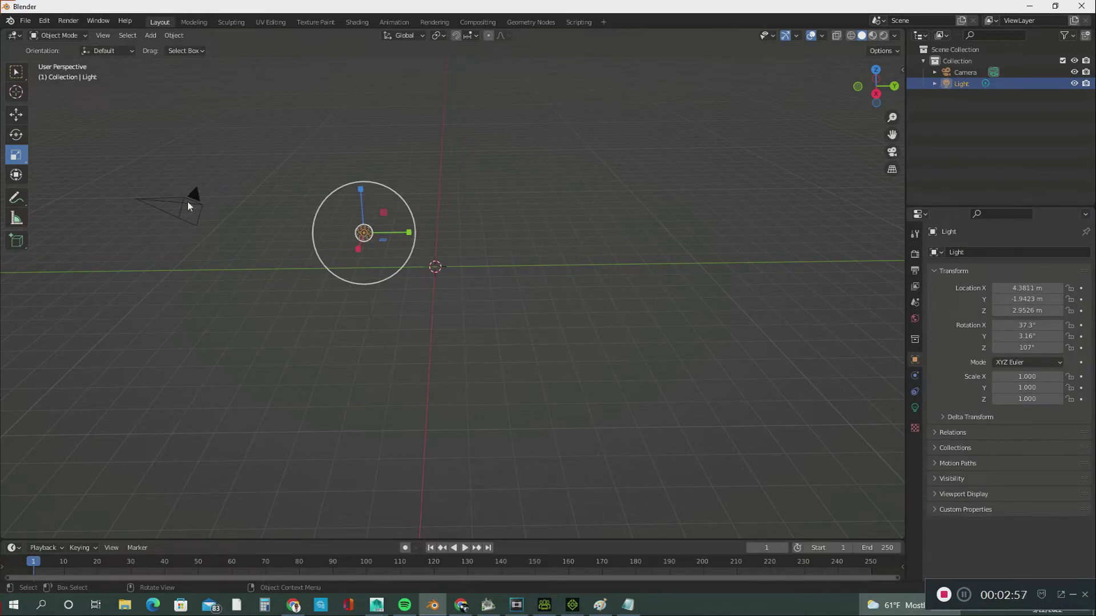
- Select the camera, then bring up the Blender 3.0 Keyboard Shortcuts PDF in the browser
click(188, 203)
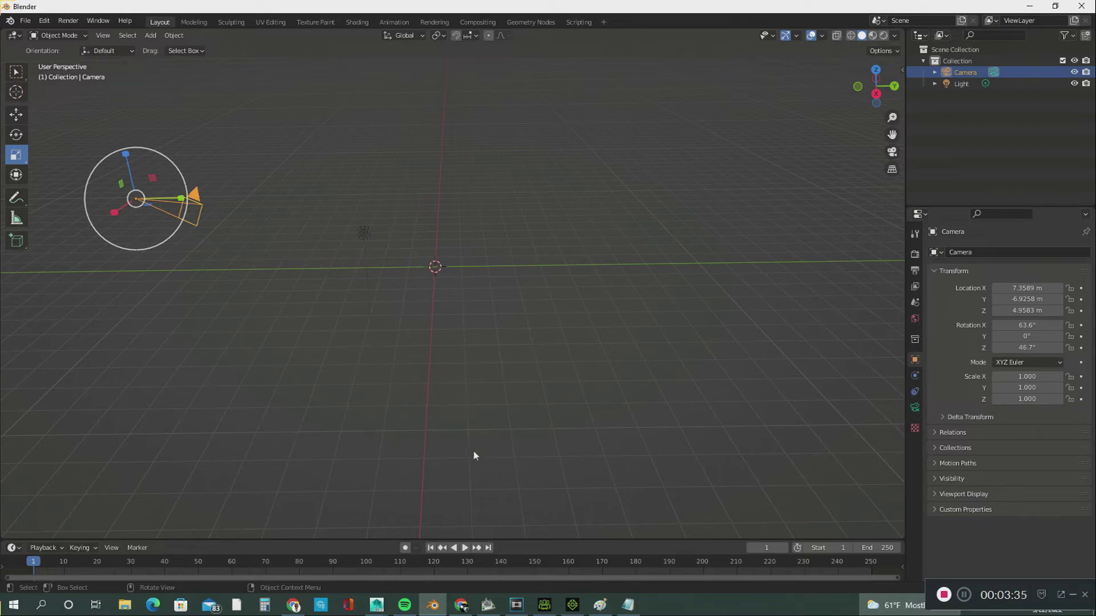
click(460, 605)
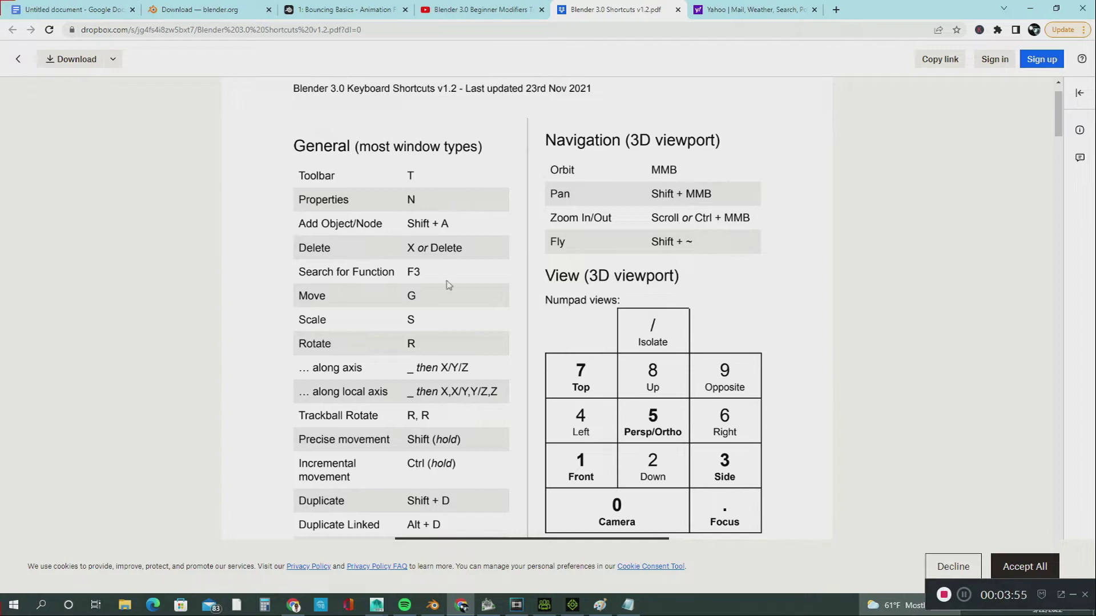
- Switch from the shortcuts PDF back to the Blender window
click(433, 605)
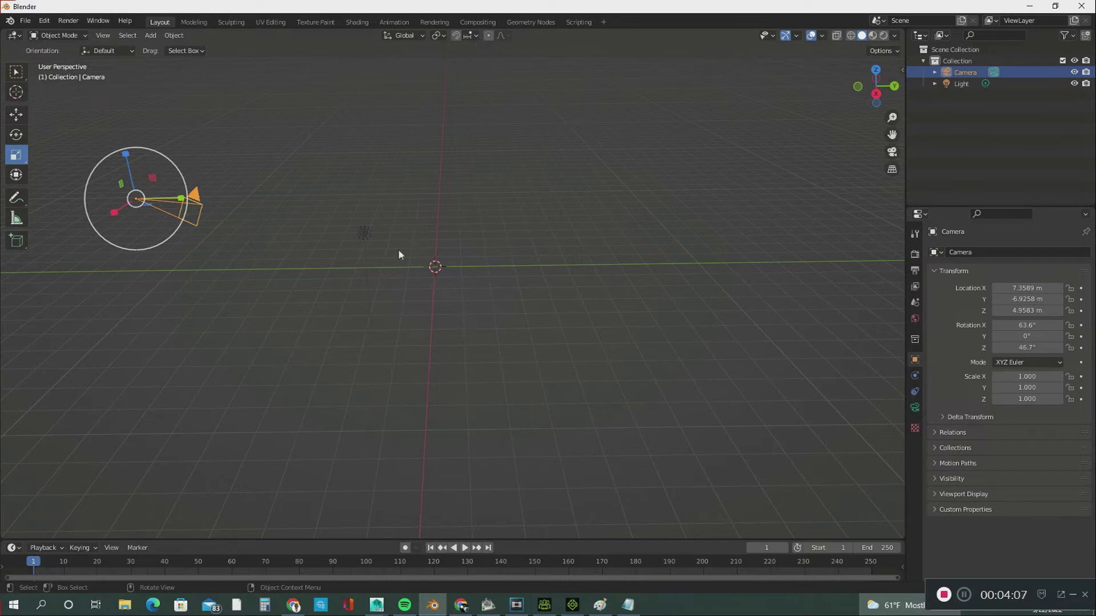
- Add a new Cube mesh at the origin from the Add > Mesh menu
click(150, 36)
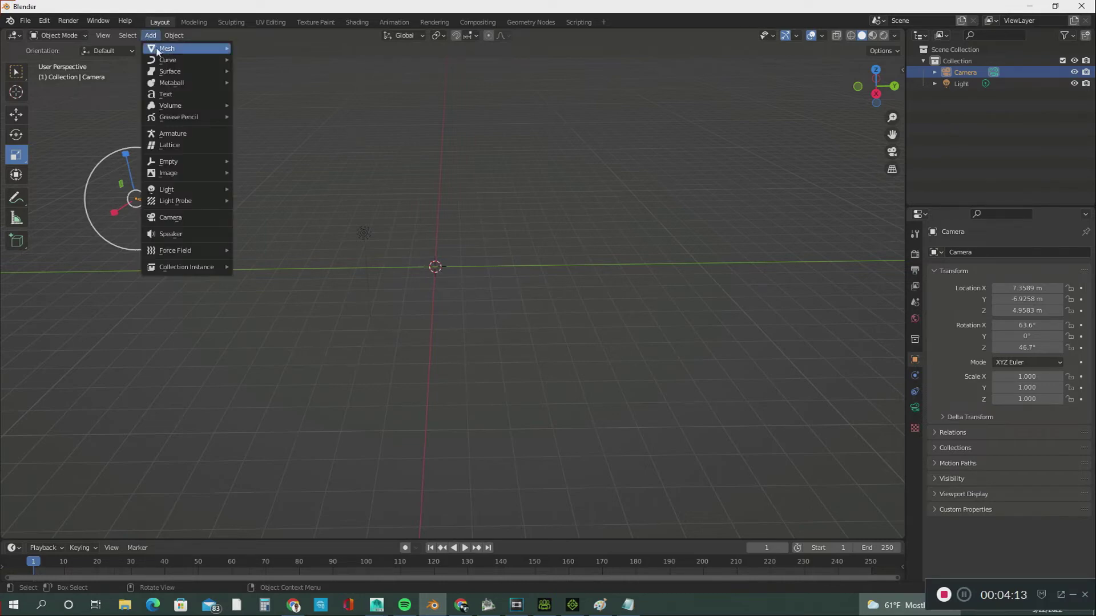
mouse_move(159, 52)
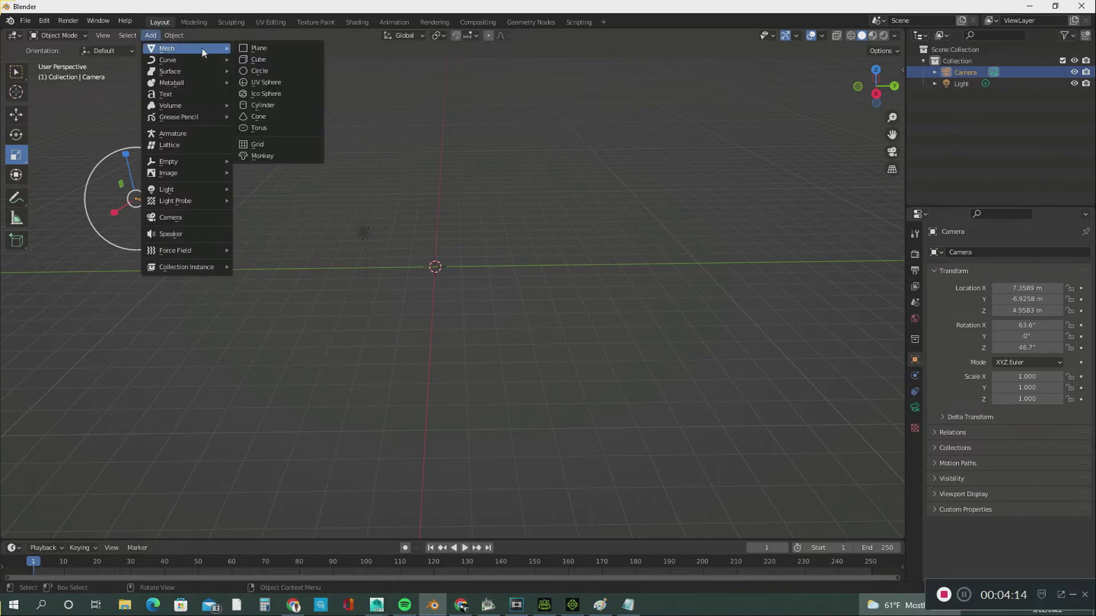
click(258, 59)
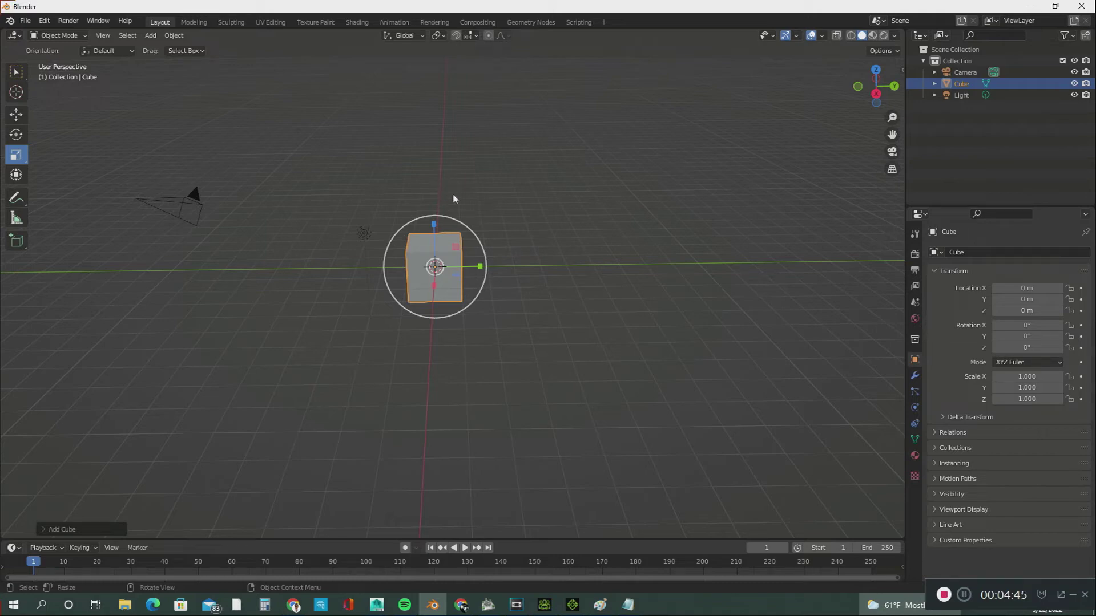
- Orbit around the new cube to an elevated three-quarter angle
middle_drag(509, 202, 503, 197)
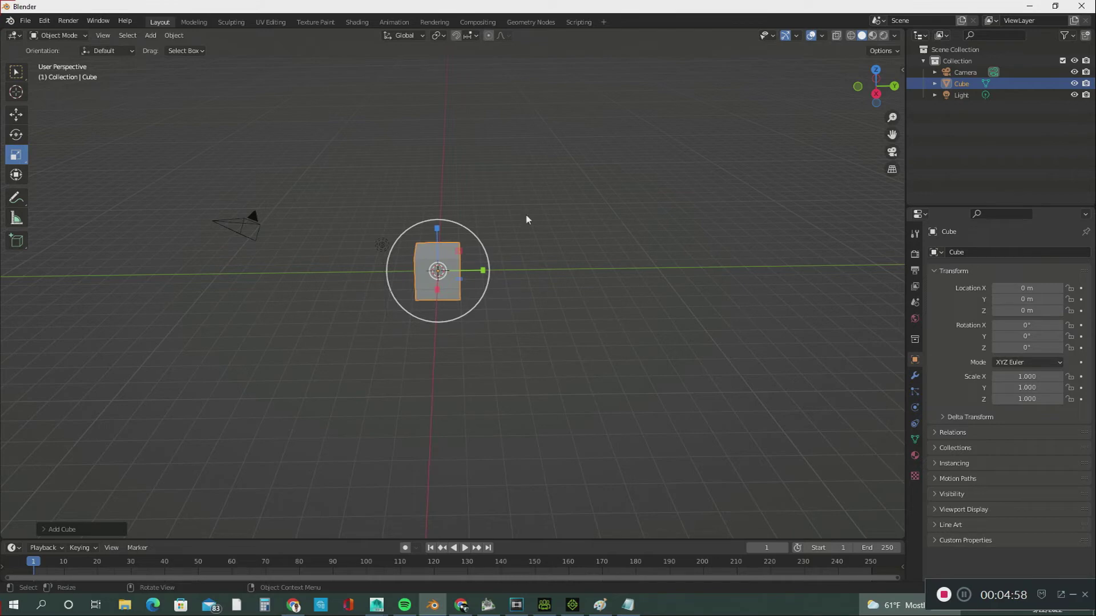
mouse_move(527, 214)
middle_down()
mouse_move(452, 228)
mouse_move(582, 206)
mouse_move(514, 217)
mouse_move(535, 205)
mouse_move(524, 210)
middle_up()
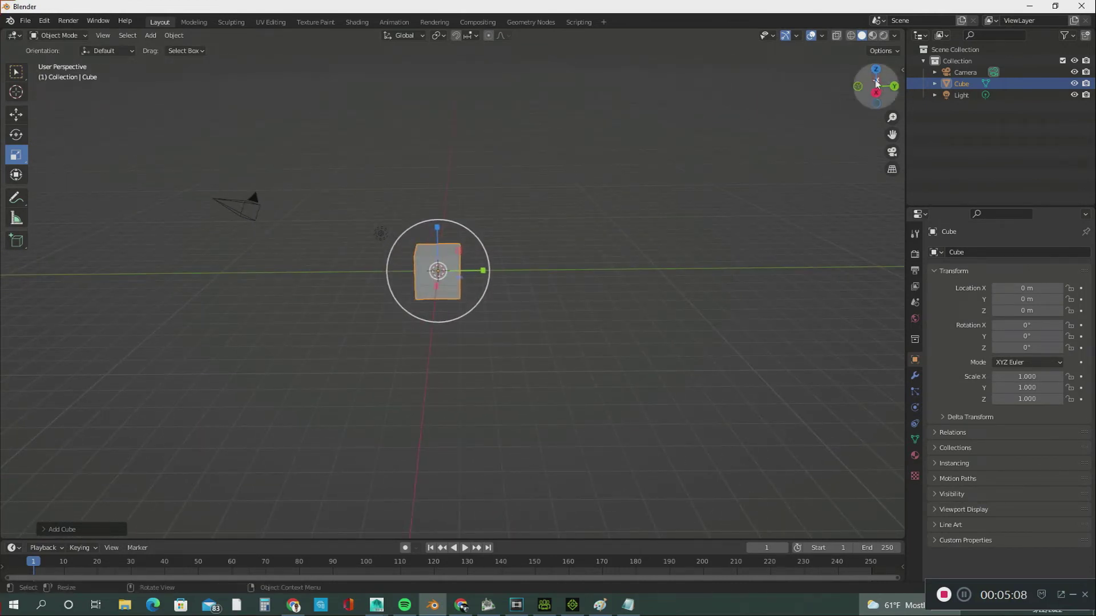
drag(876, 81, 872, 84)
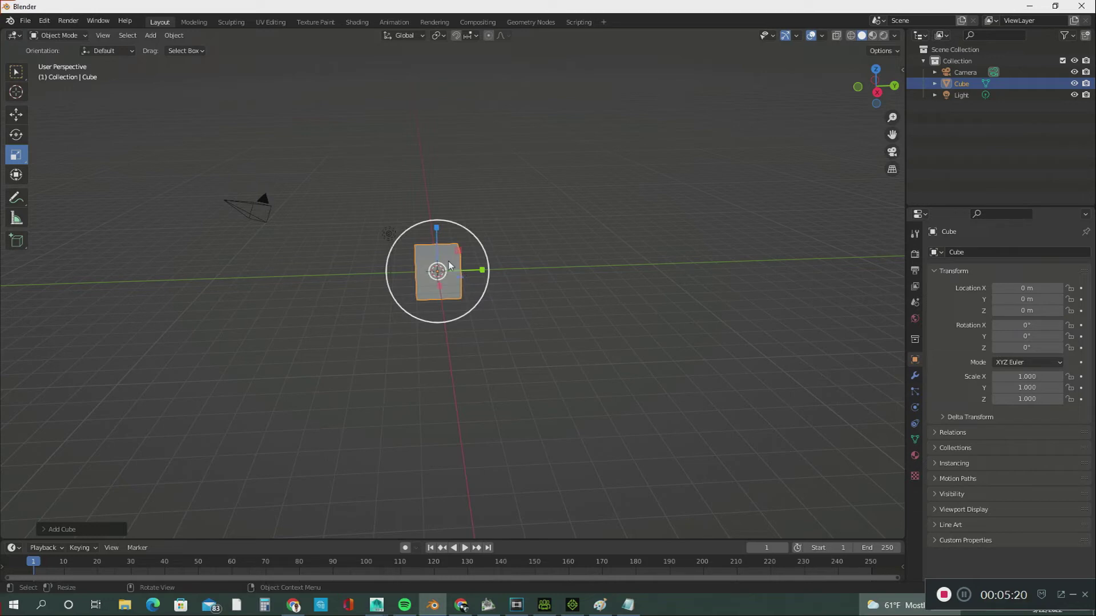
middle_drag(447, 256, 447, 258)
- Zoom in and out on the cube, then pull back so the camera is in frame
scroll(446, 257, down, 6)
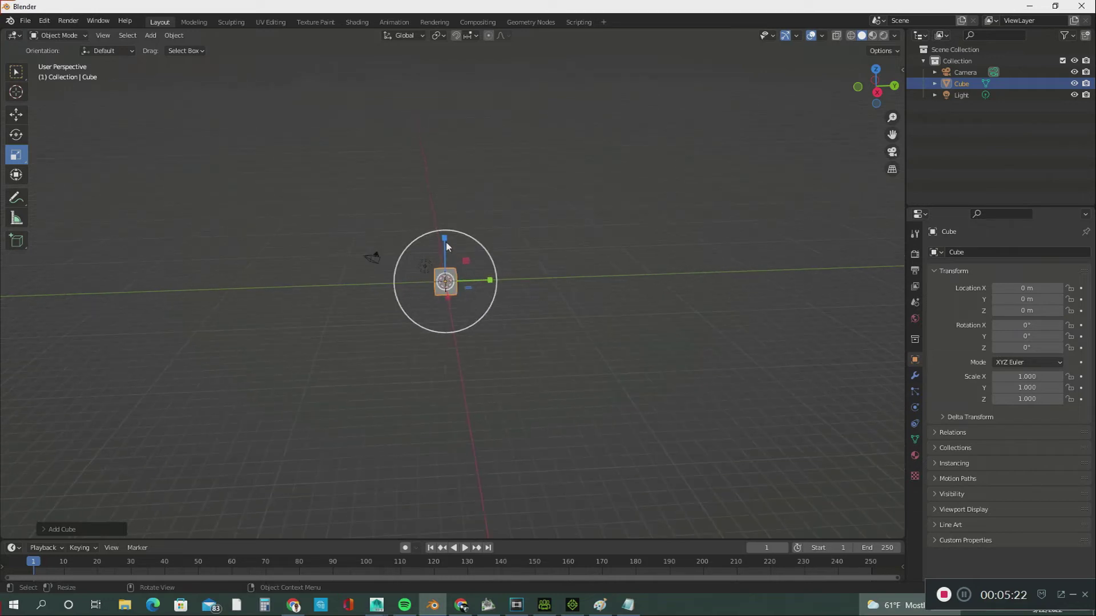
scroll(443, 241, up, 5)
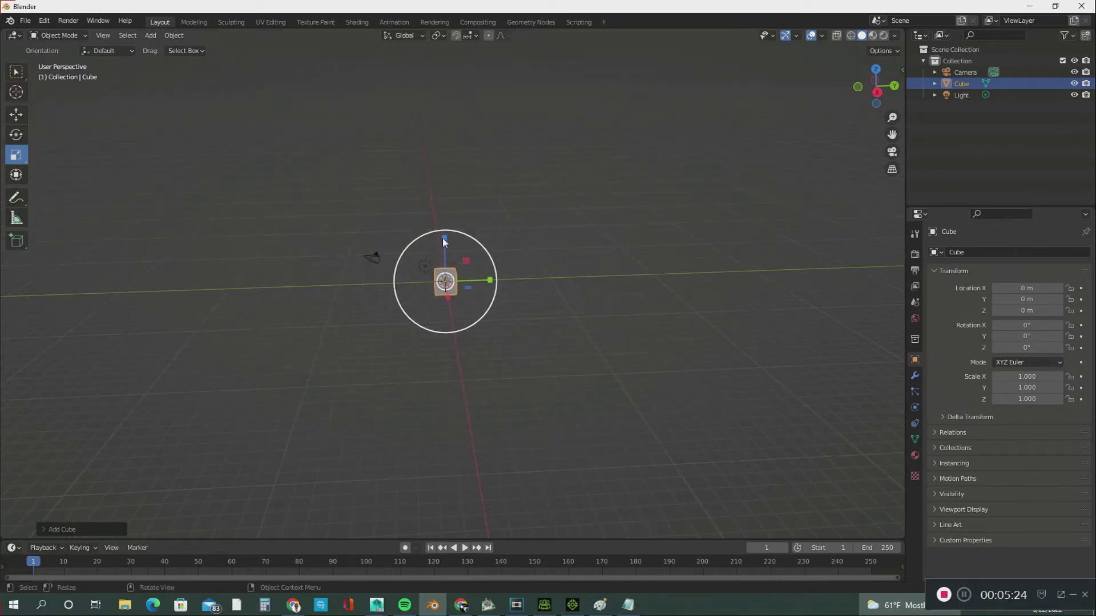
scroll(443, 241, up, 3)
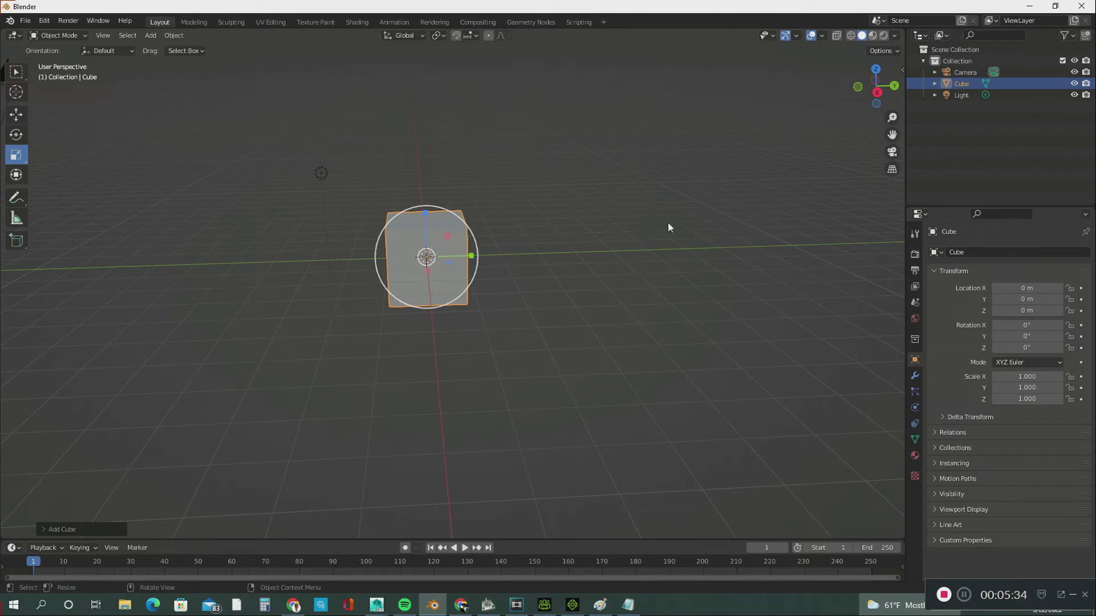
scroll(481, 342, down, 1)
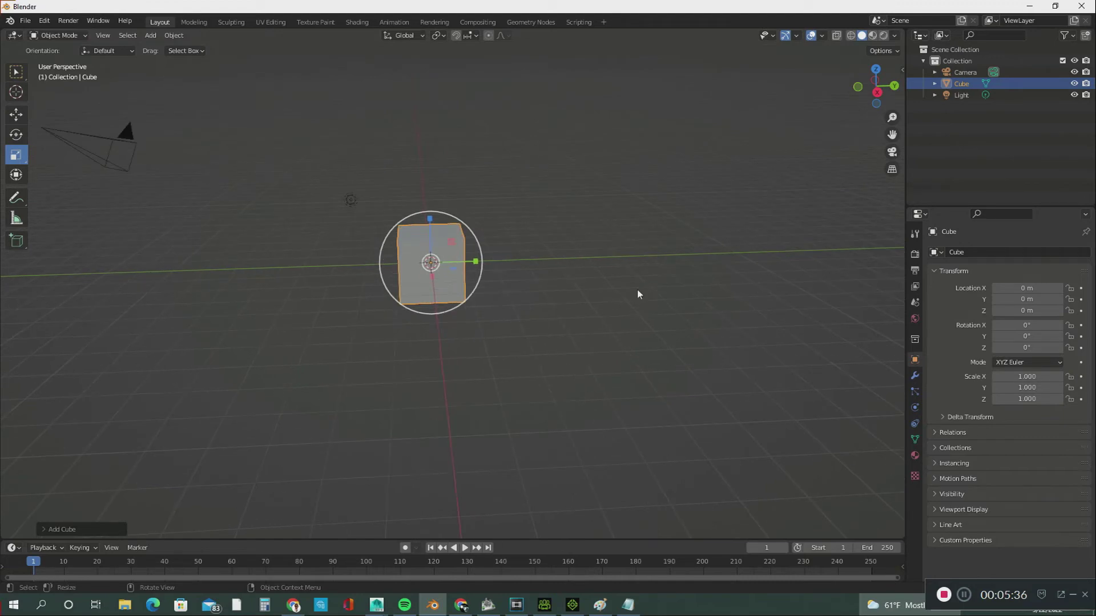
middle_drag(624, 300, 642, 282)
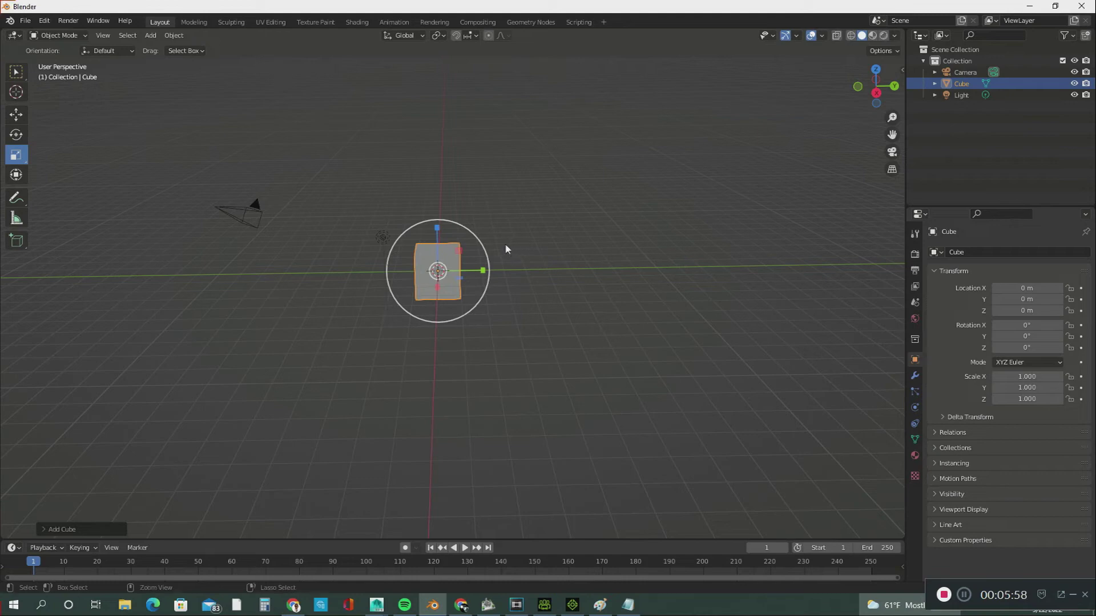
ctrl+middle_drag(501, 250, 621, 223)
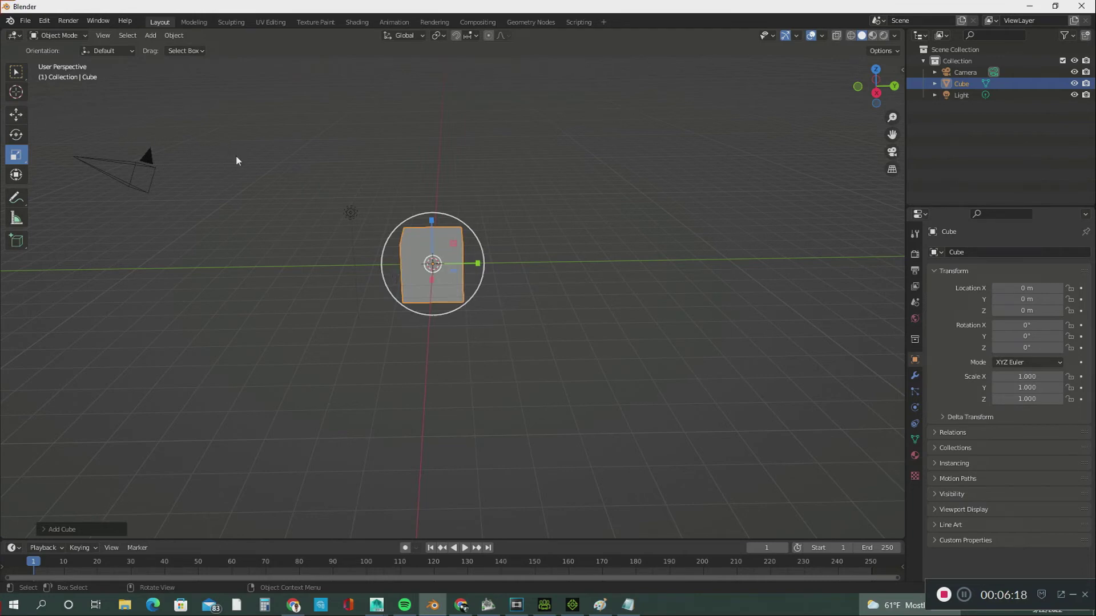
key(g)
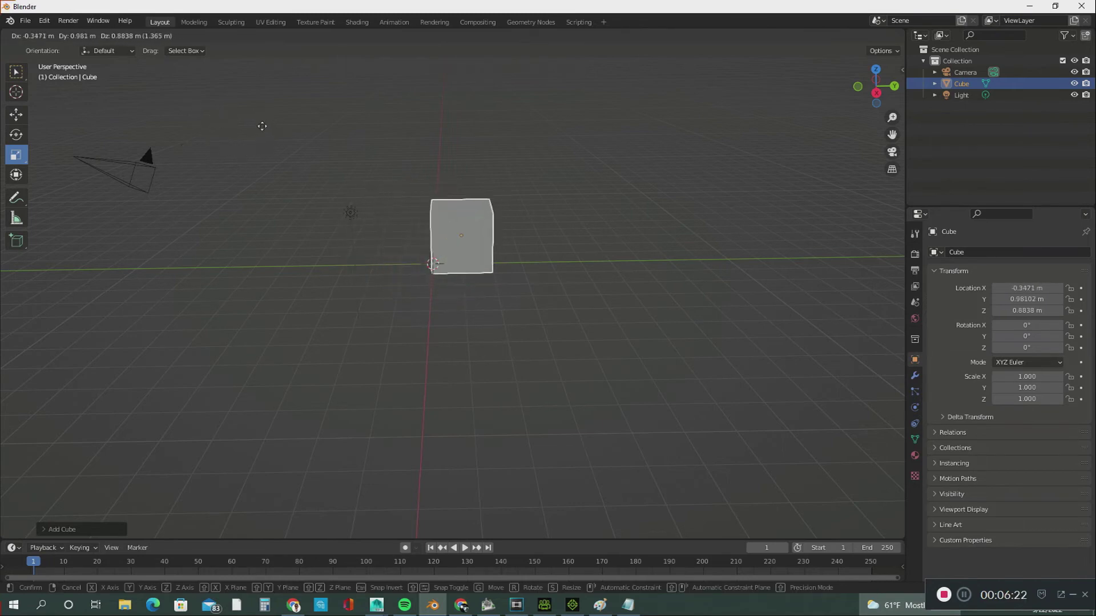
- Drop the cube at a new spot, then lift it along Z and slide it along Y with the Move gizmo
click(240, 157)
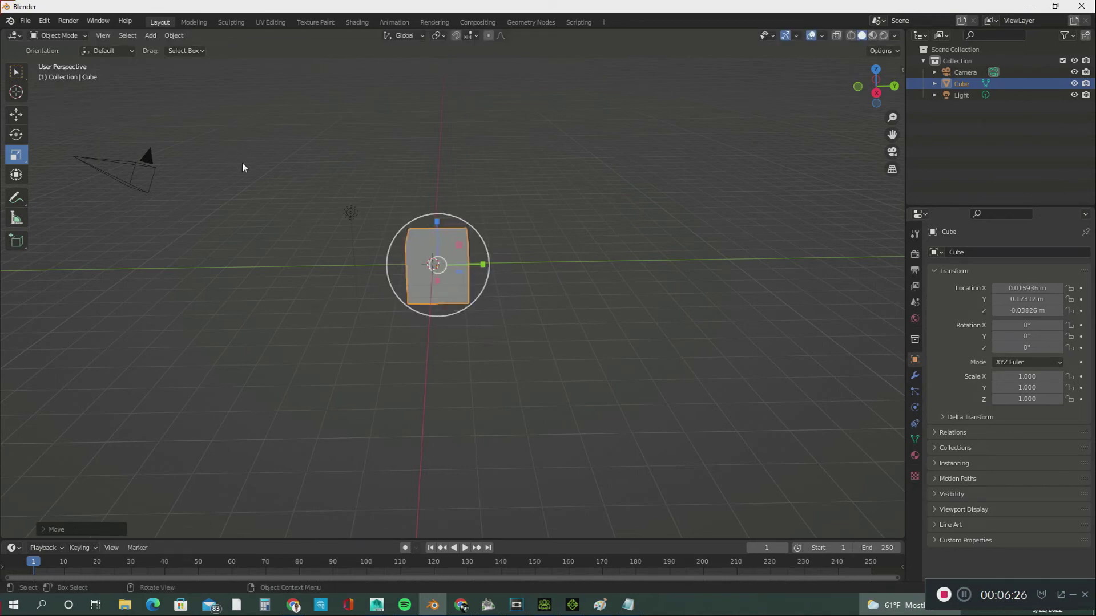
click(16, 114)
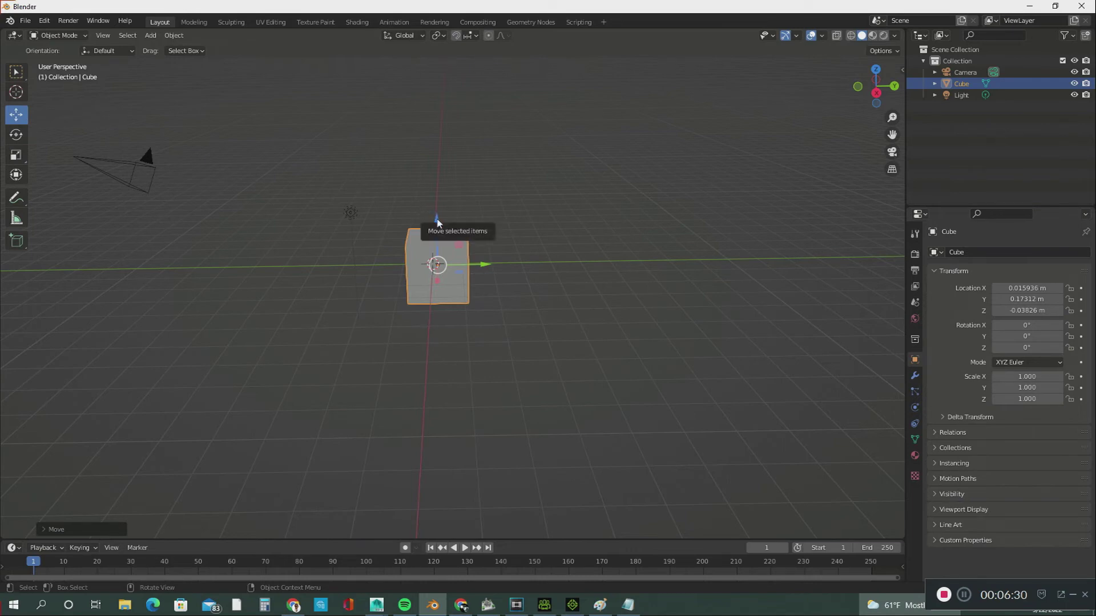
mouse_move(436, 221)
mouse_down()
mouse_move(431, 157)
mouse_move(426, 222)
mouse_move(433, 116)
mouse_move(439, 184)
mouse_move(448, 99)
mouse_move(435, 171)
mouse_move(431, 103)
mouse_move(439, 220)
mouse_up()
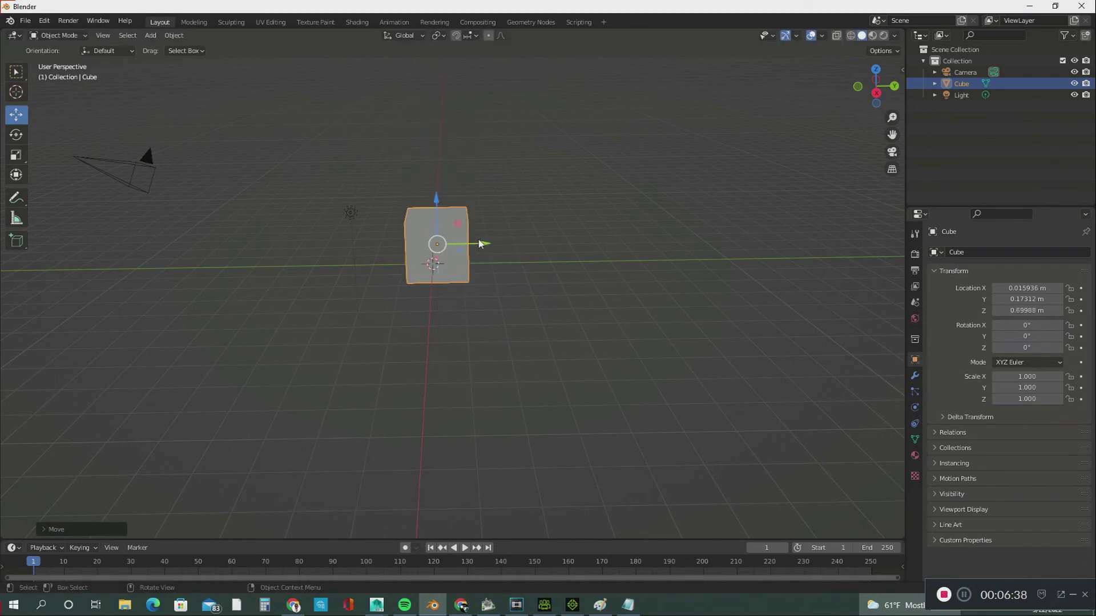
mouse_move(485, 250)
mouse_down()
mouse_move(599, 240)
mouse_move(473, 232)
mouse_up()
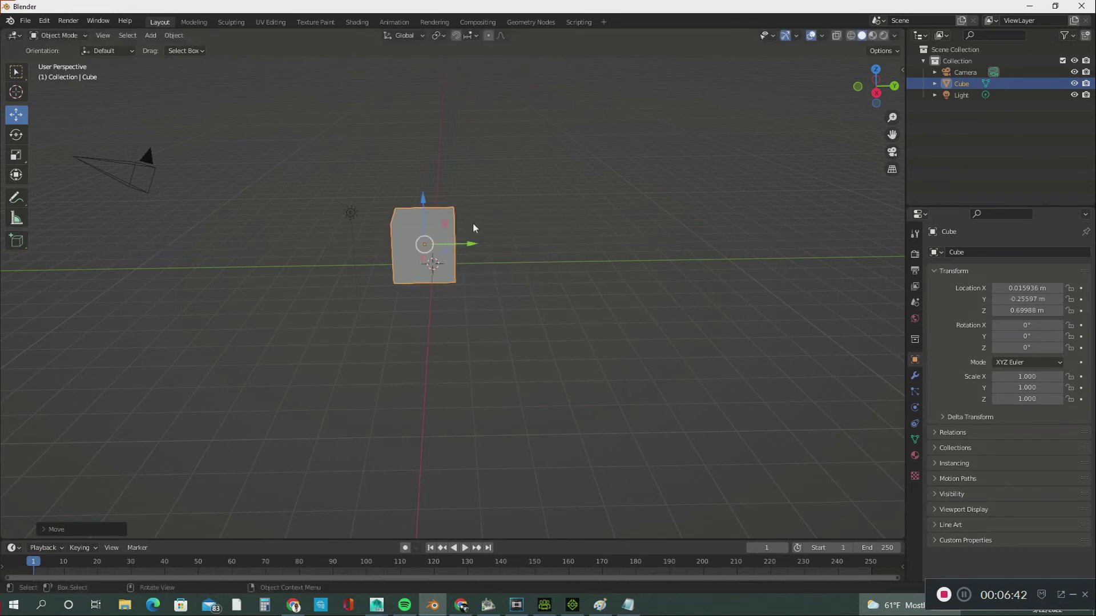
- Move the cube along X only, leaving it at X -0.651, Y -0.256, Z 0.700 m
key(g)
key(x)
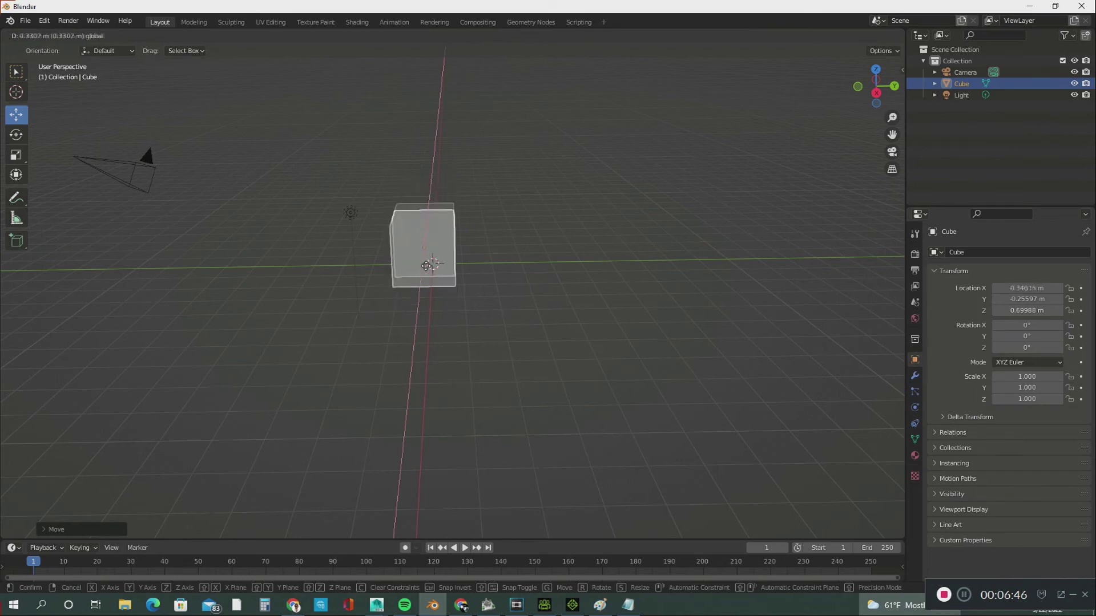
click(430, 255)
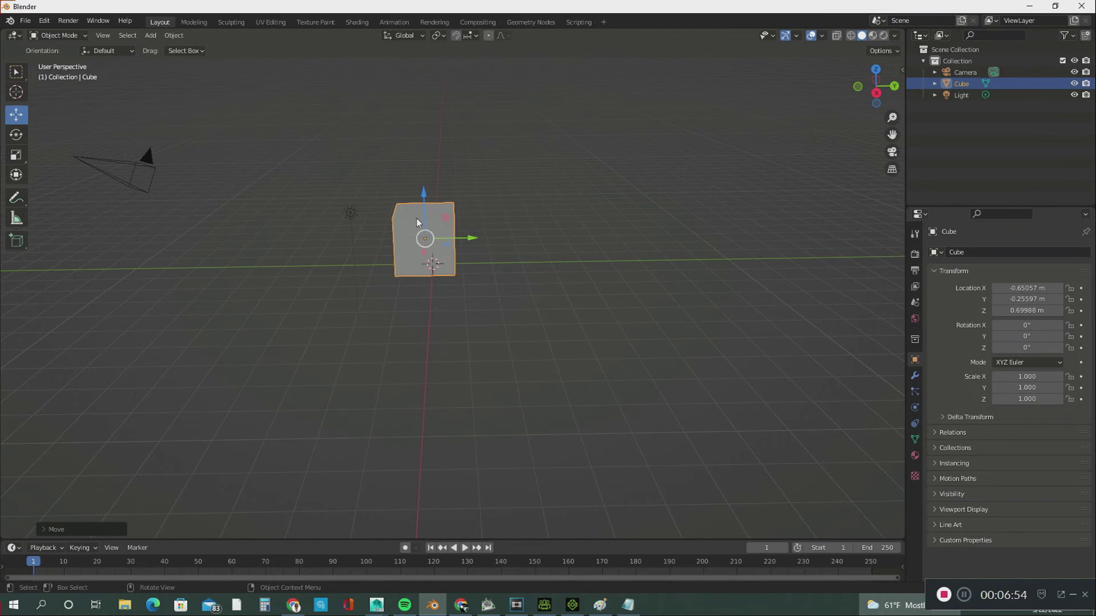
- Move the cube with G while switching X, Z and Y constraints, ending at Y -0.025 m
key(g)
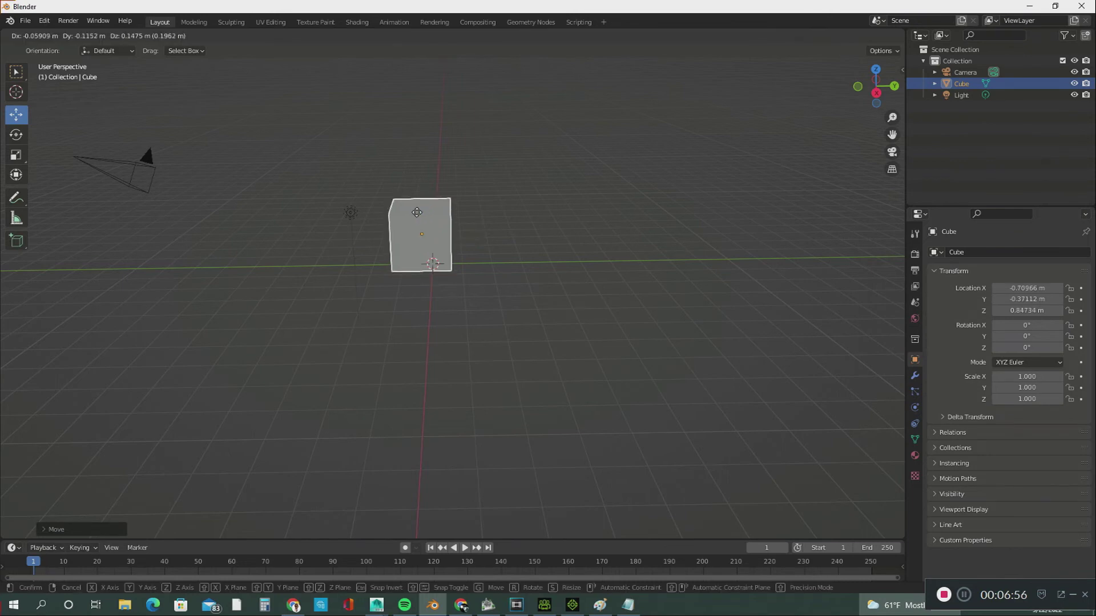
key(x)
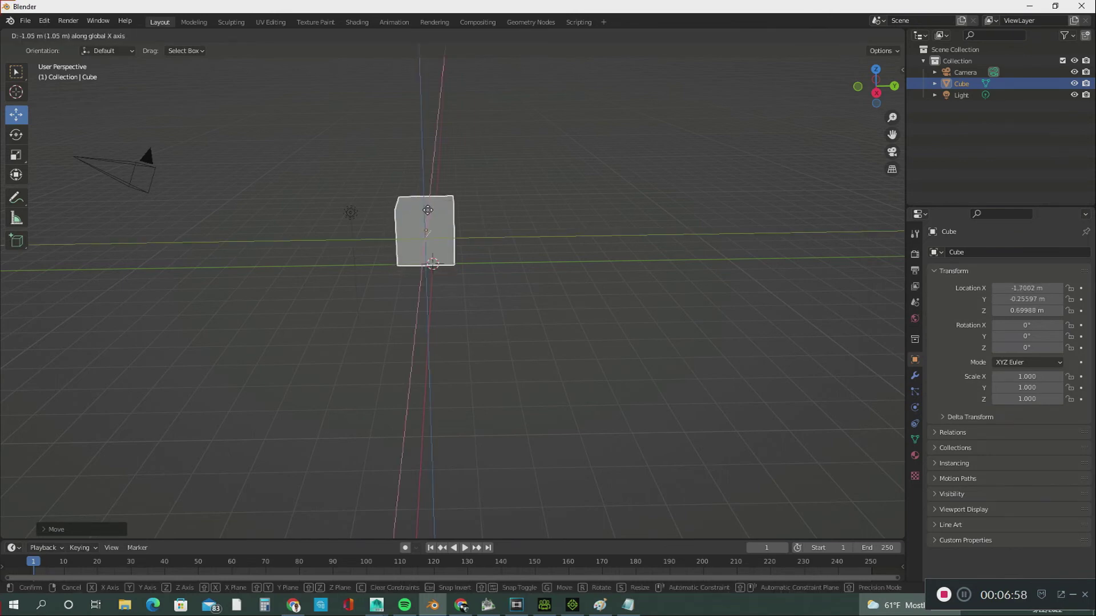
key(z)
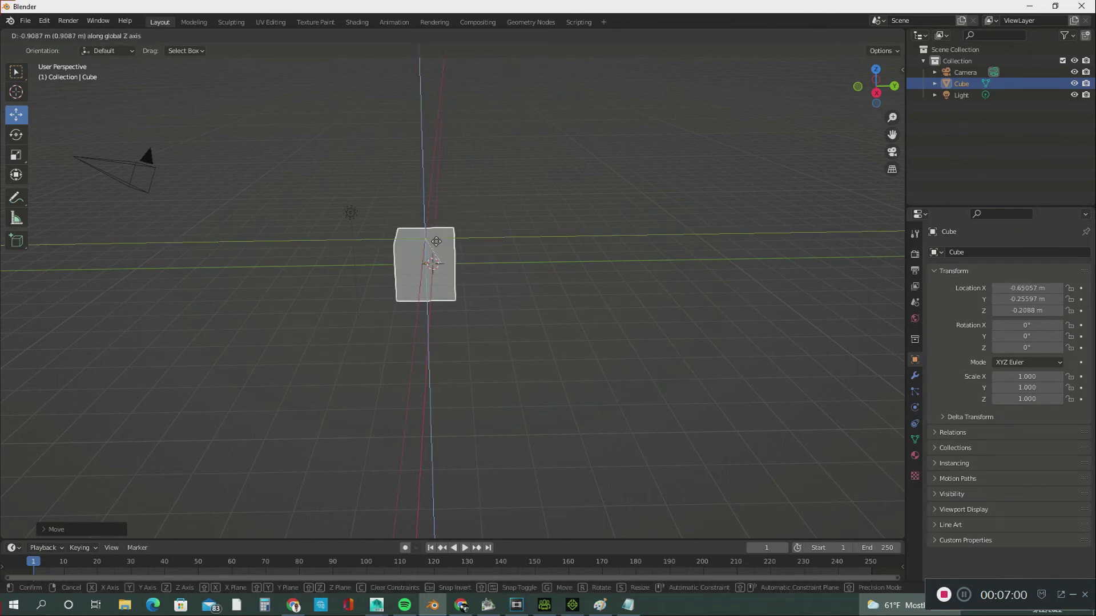
key(x)
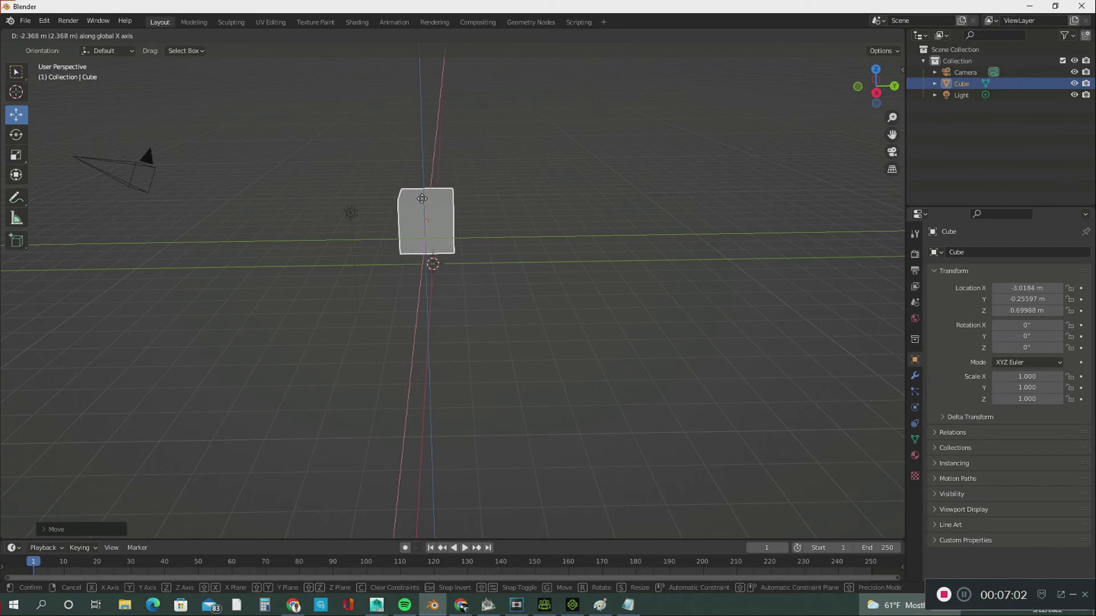
key(z)
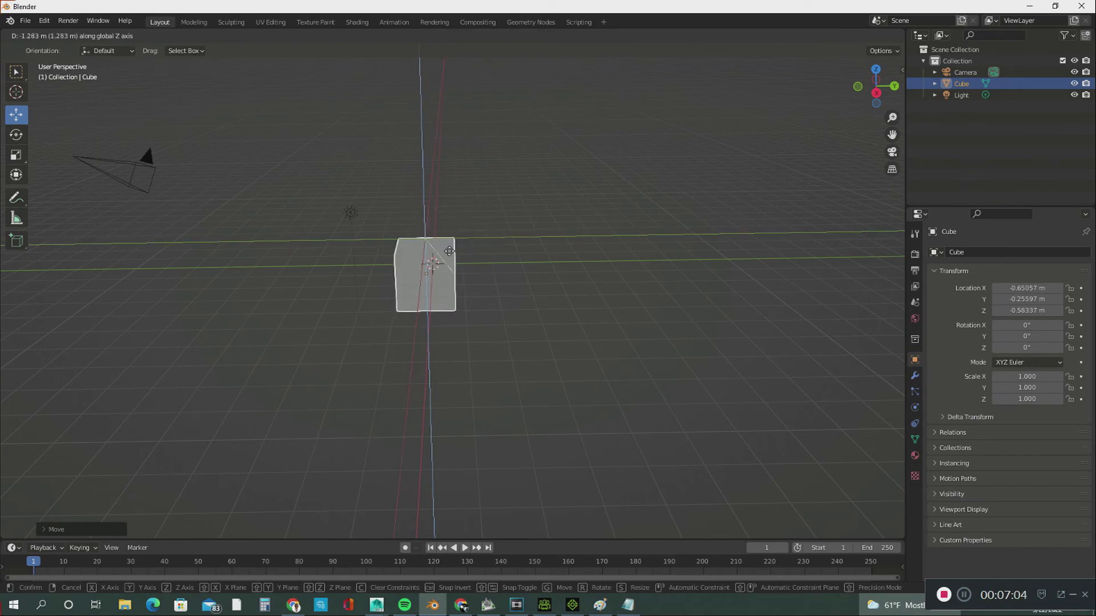
key(y)
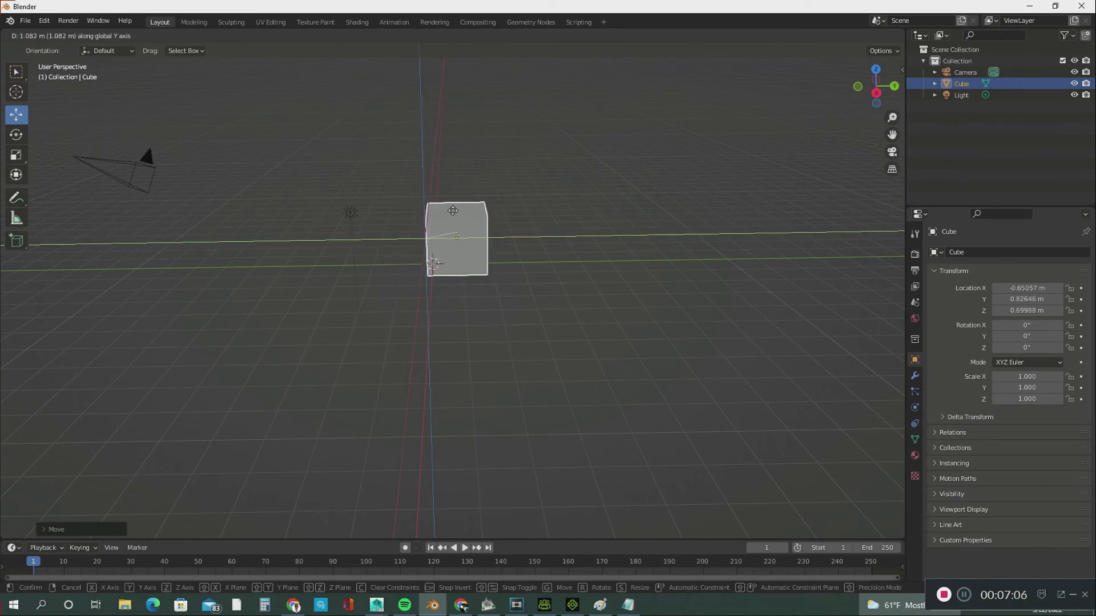
key(z)
key(y)
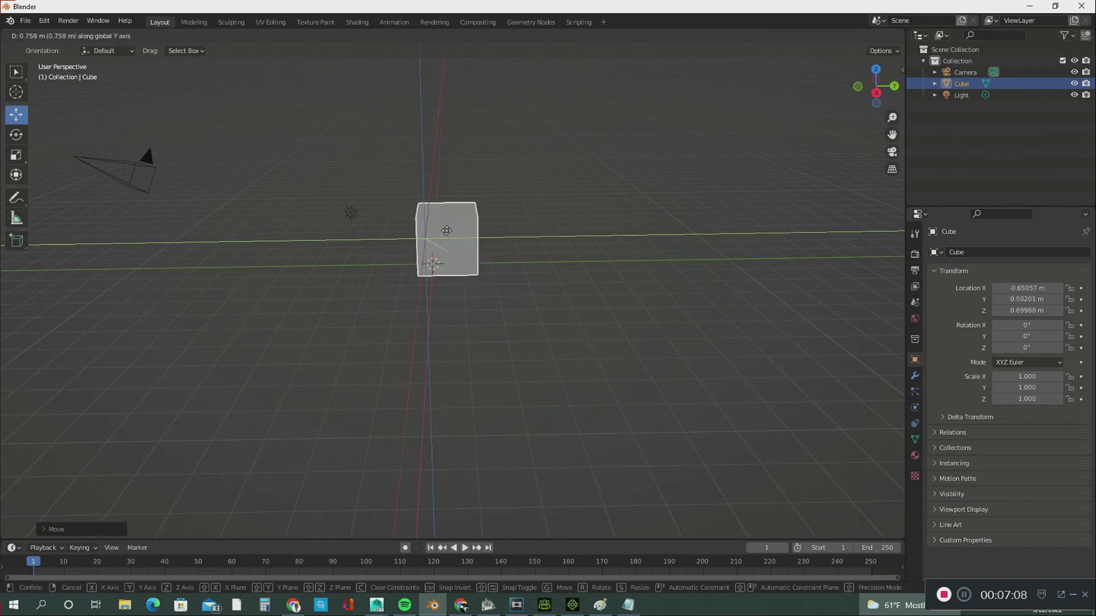
key(z)
key(y)
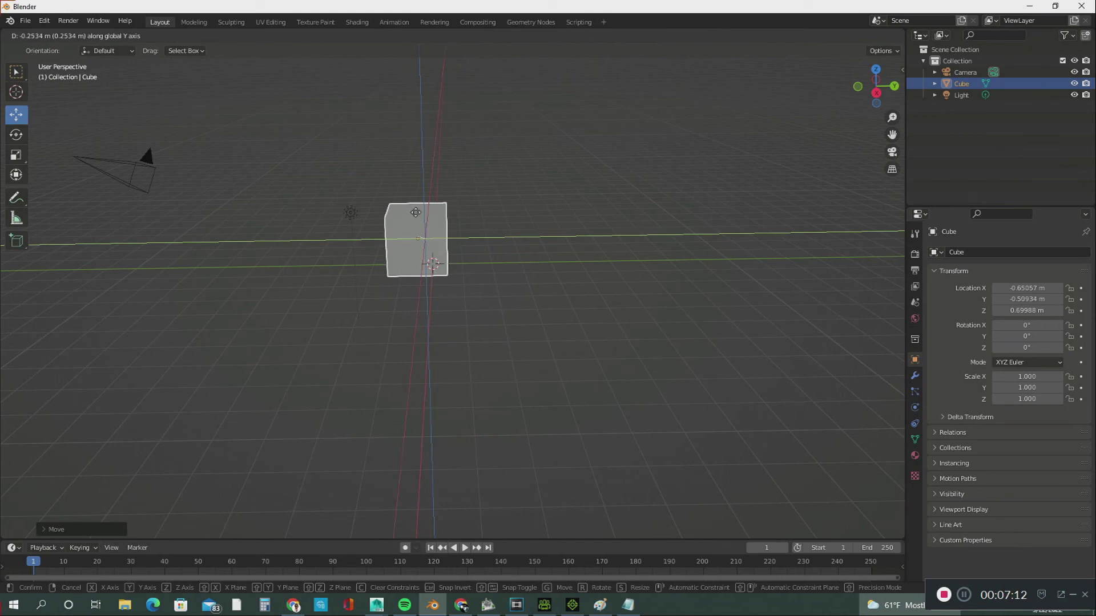
click(434, 216)
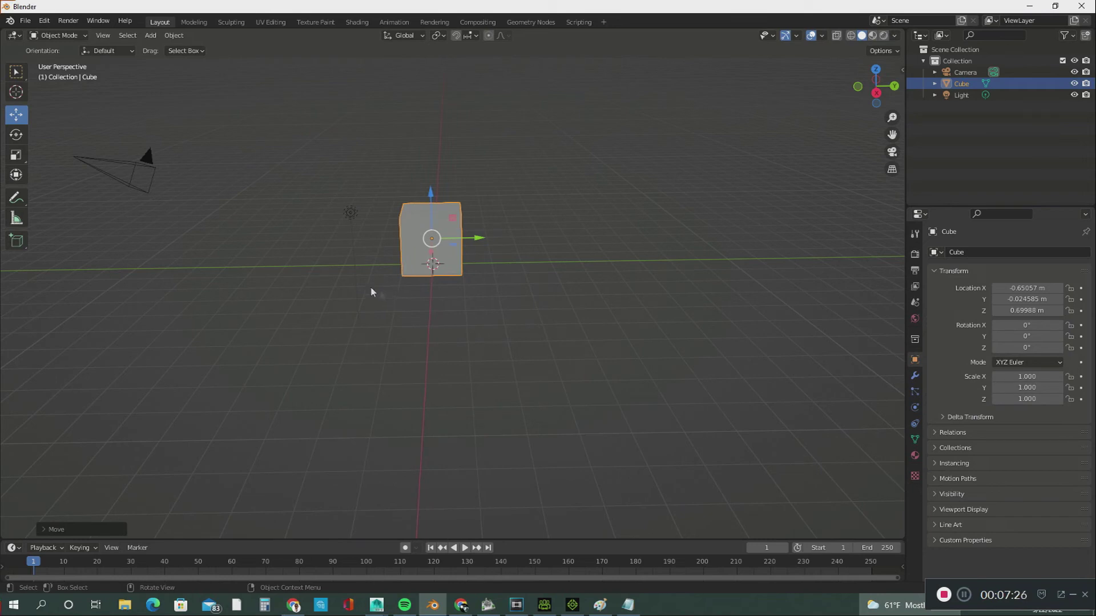
- Tilt the cube with the Rotate gizmo's Z and view rings to X -57.6°, Y -5.41°, Z 0.657°
click(17, 136)
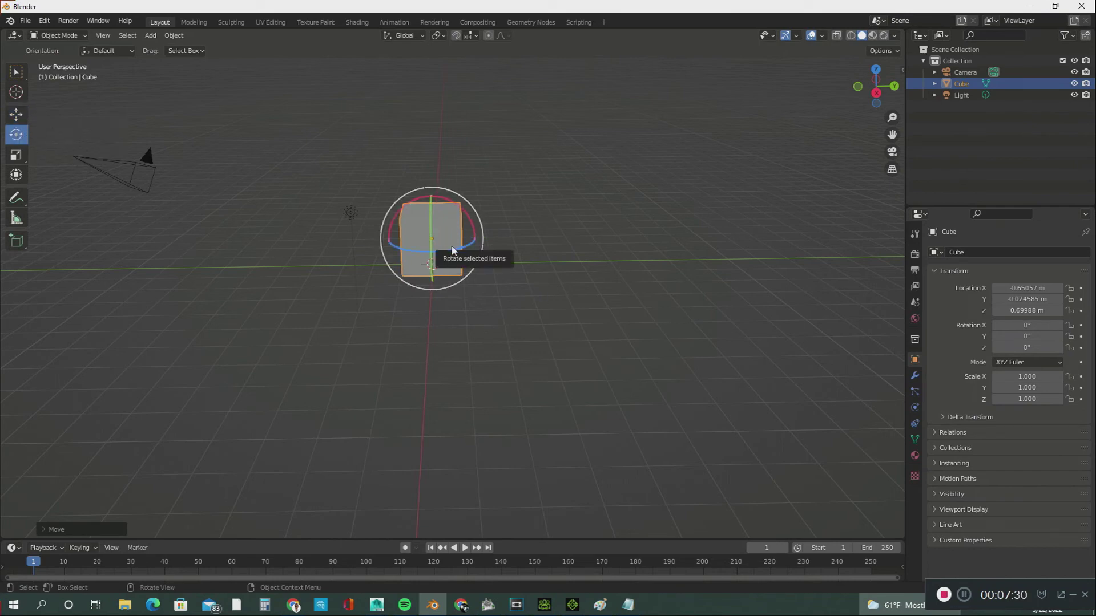
drag(451, 246, 453, 250)
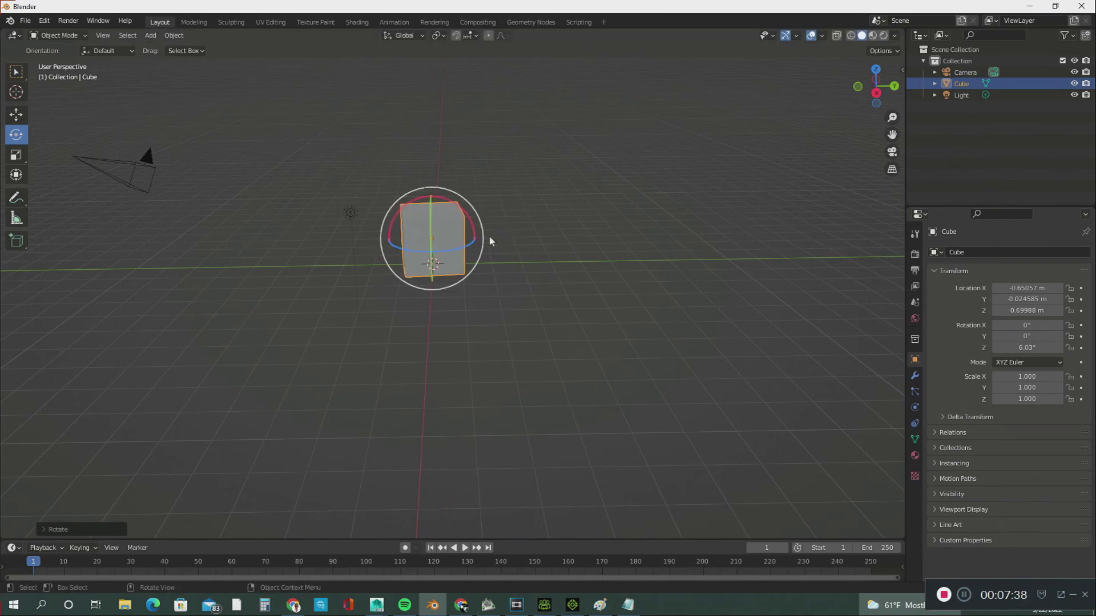
drag(484, 240, 461, 246)
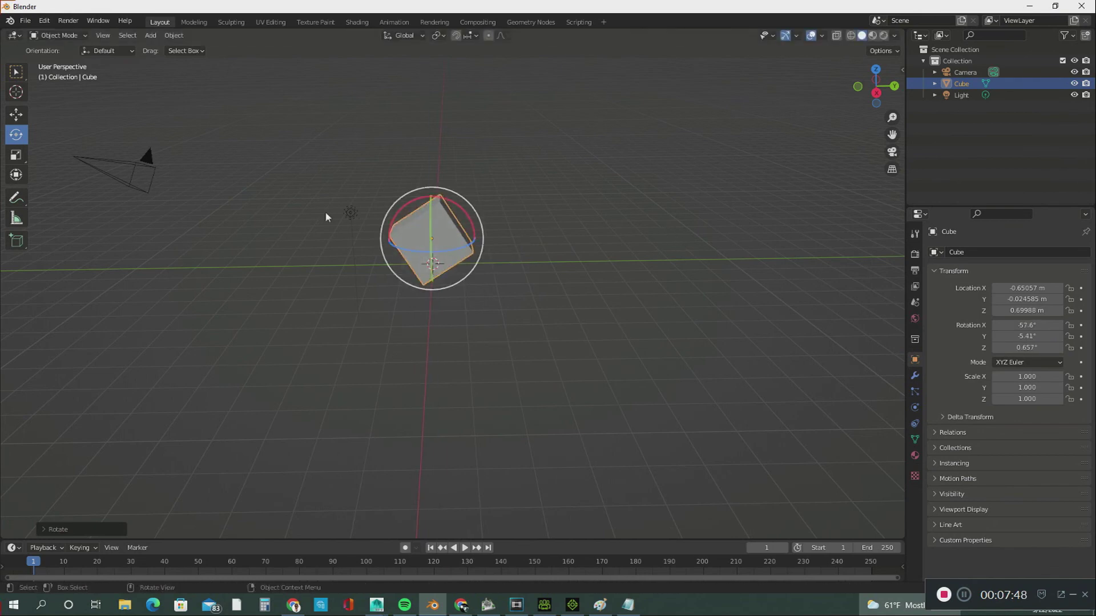
click(16, 155)
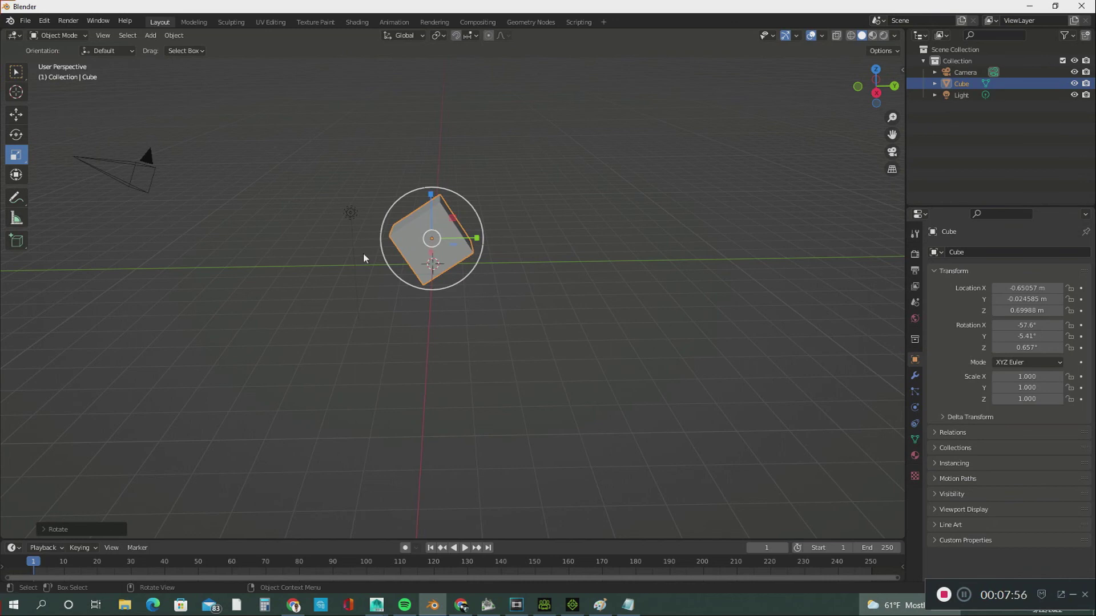
- Scale the tilted cube down uniformly with S to 0.858 on X, Y and Z
key(s)
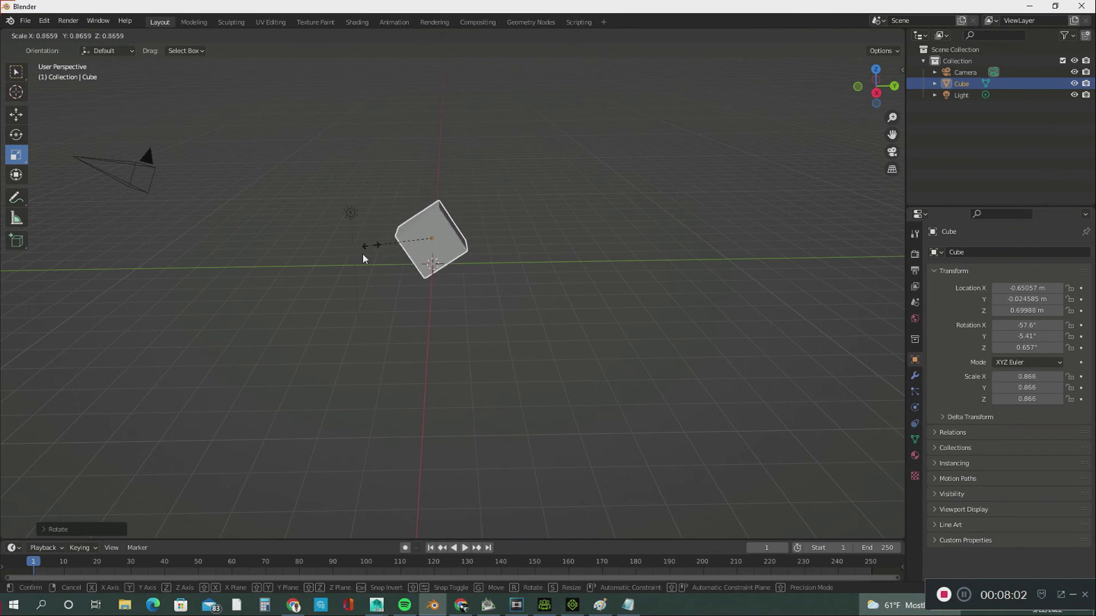
click(370, 246)
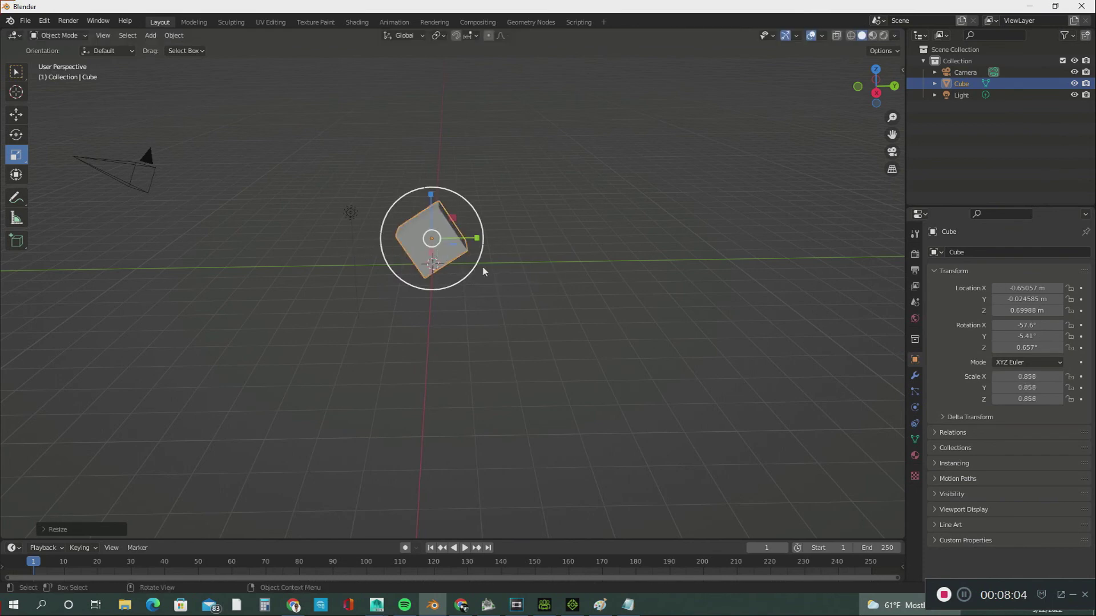